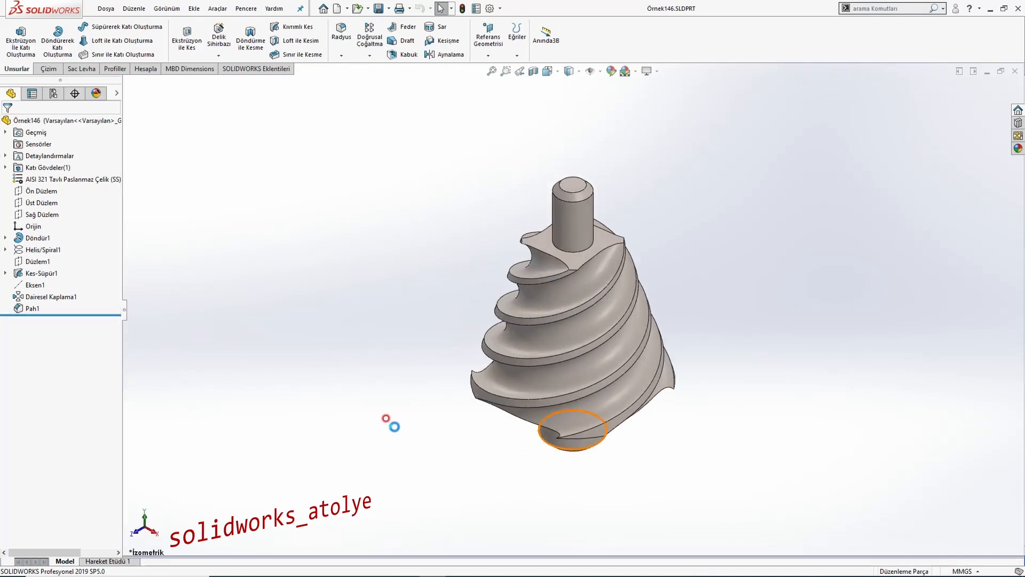
pyautogui.moveTo(527, 93); pyautogui.dragTo(530, 248, button='middle')
pyautogui.hotkey('ctrl', '5')
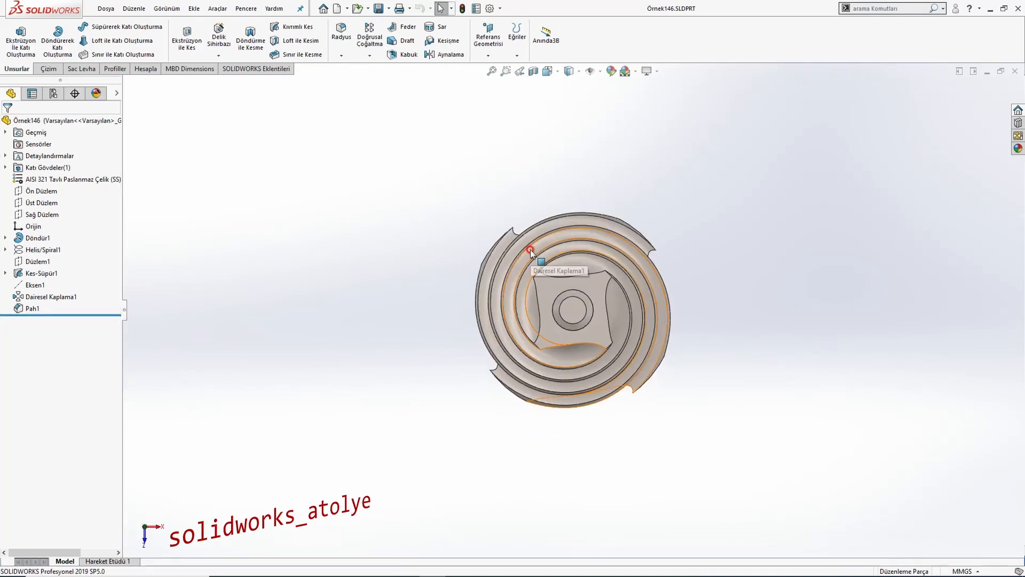
pyautogui.hotkey('ctrl', '7')
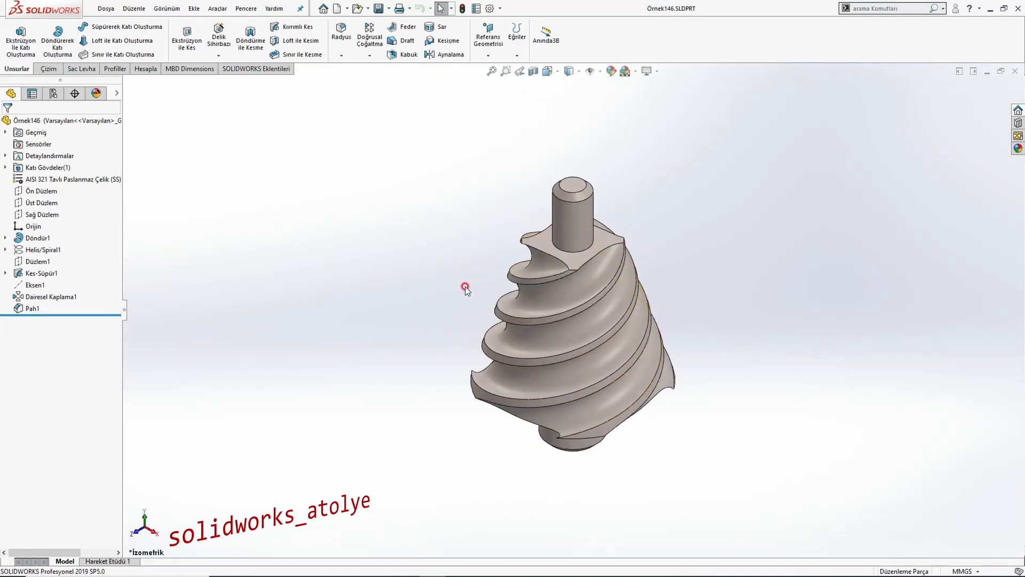
# Create a new part and start a sketch on the Front Plane.
pyautogui.hotkey('ctrl', 'n')
pyautogui.doubleClick(220, 212)
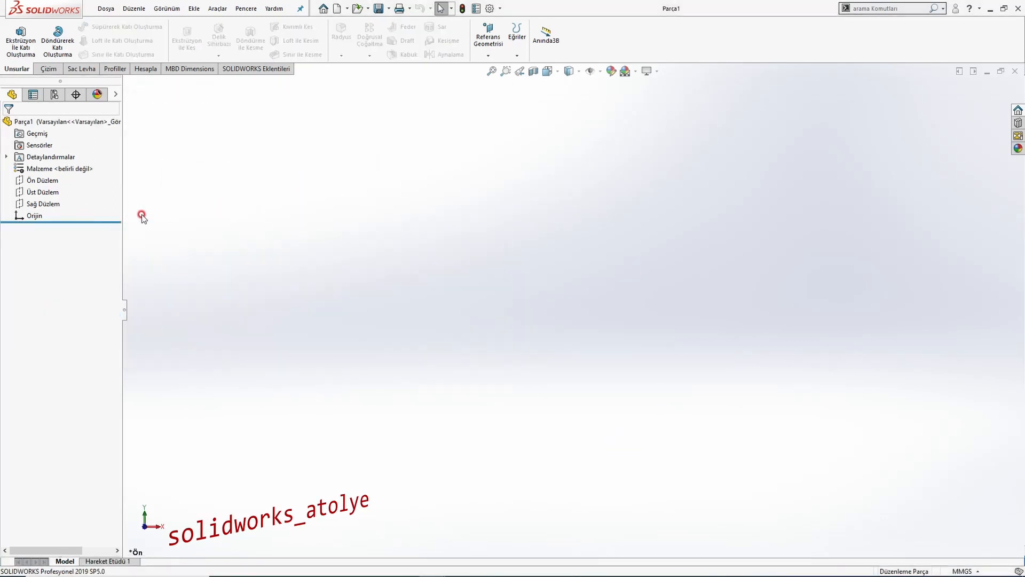
pyautogui.click(55, 183)
pyautogui.click(64, 167)
pyautogui.click(224, 249)
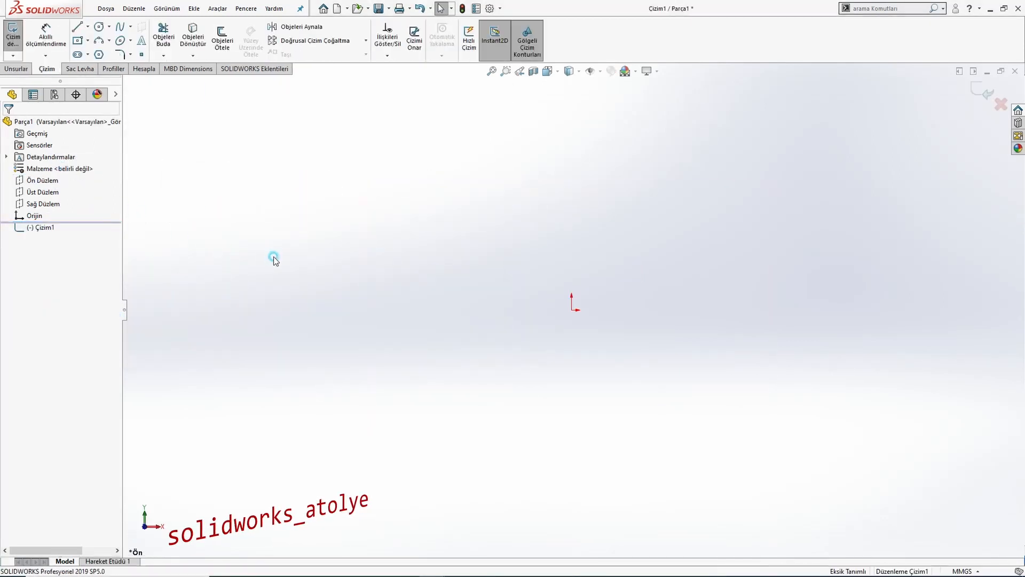
# Consult the reference drawing Örnek146.JPG and sketch a vertical line about 82 mm long upward from the origin.
pyautogui.hotkey('alt', 'Tab')
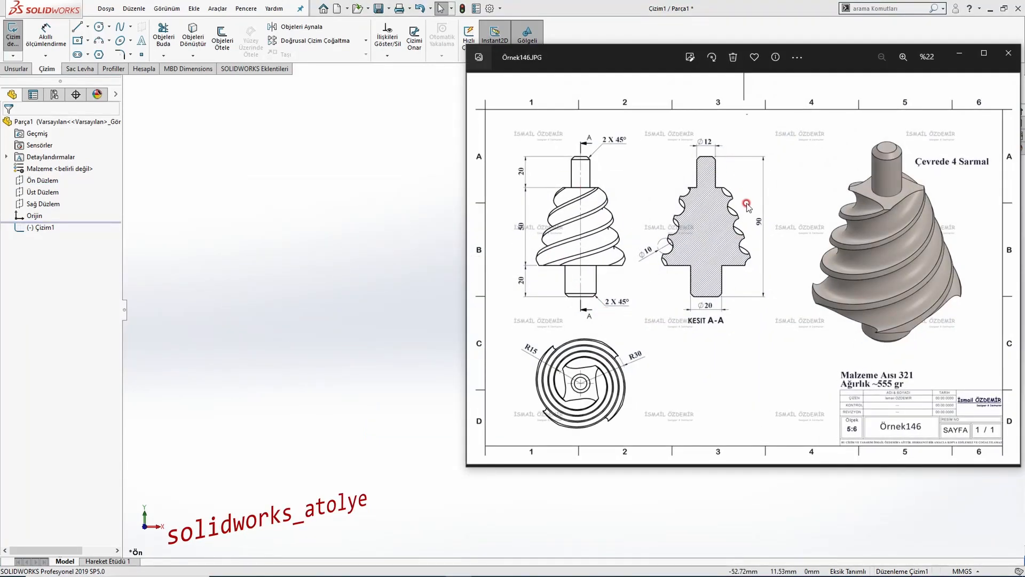
pyautogui.click(273, 217)
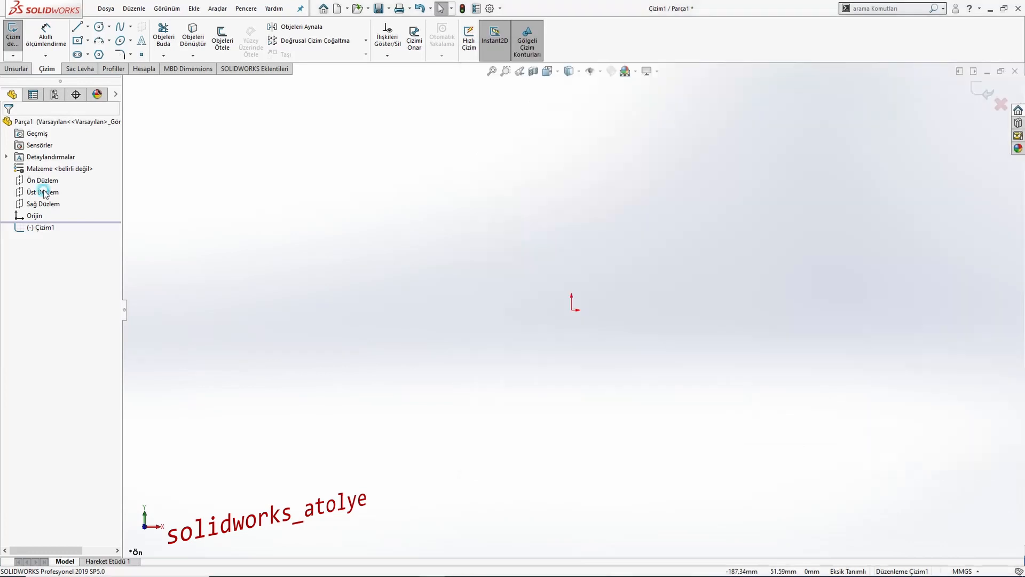
pyautogui.click(77, 31)
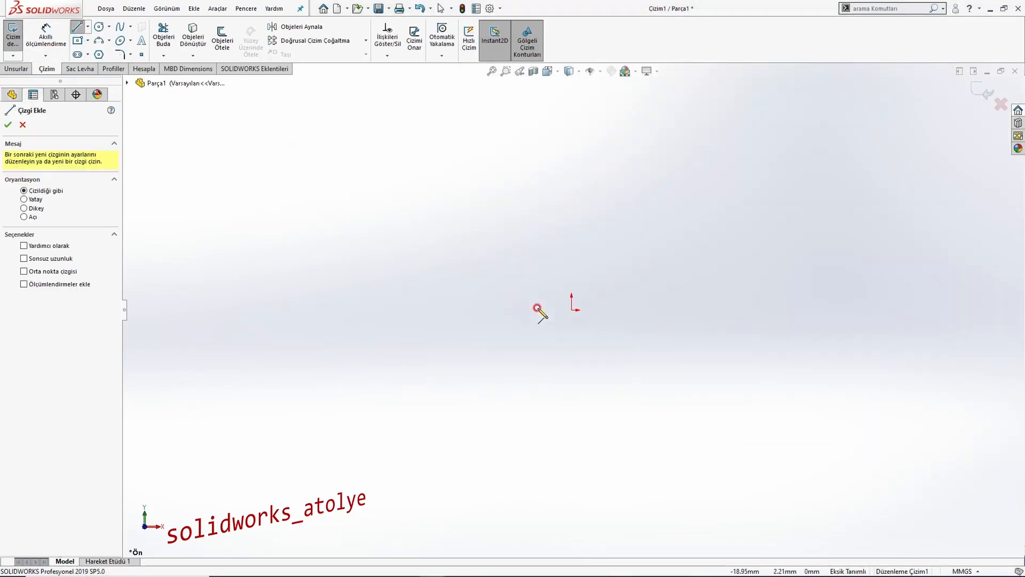
pyautogui.click(571, 309)
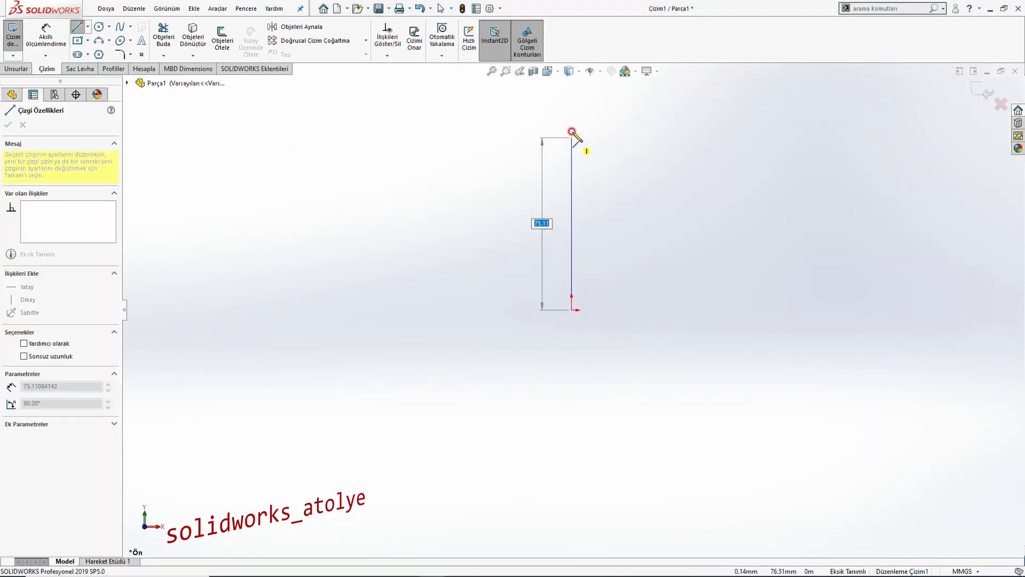
pyautogui.click(572, 122)
pyautogui.press('Escape')
pyautogui.press('f')
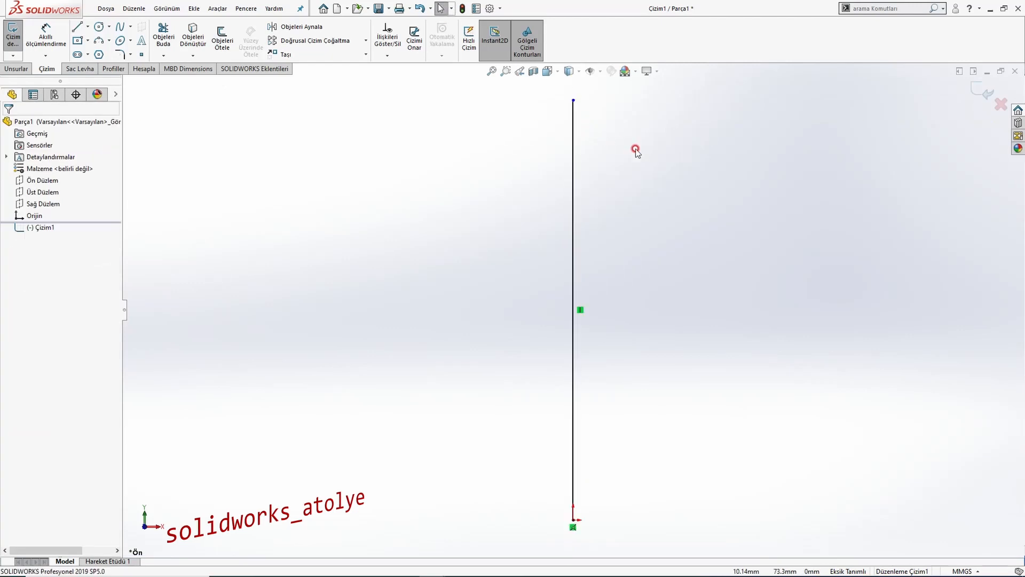
pyautogui.scroll(-1, 740, 185)
pyautogui.scroll(1, 690, 227)
# Complete the closed half-profile with lines: narrow upper shaft, outward step, sloped flank, lower shaft, and base edge back to the origin.
pyautogui.hotkey('alt', 'Tab')
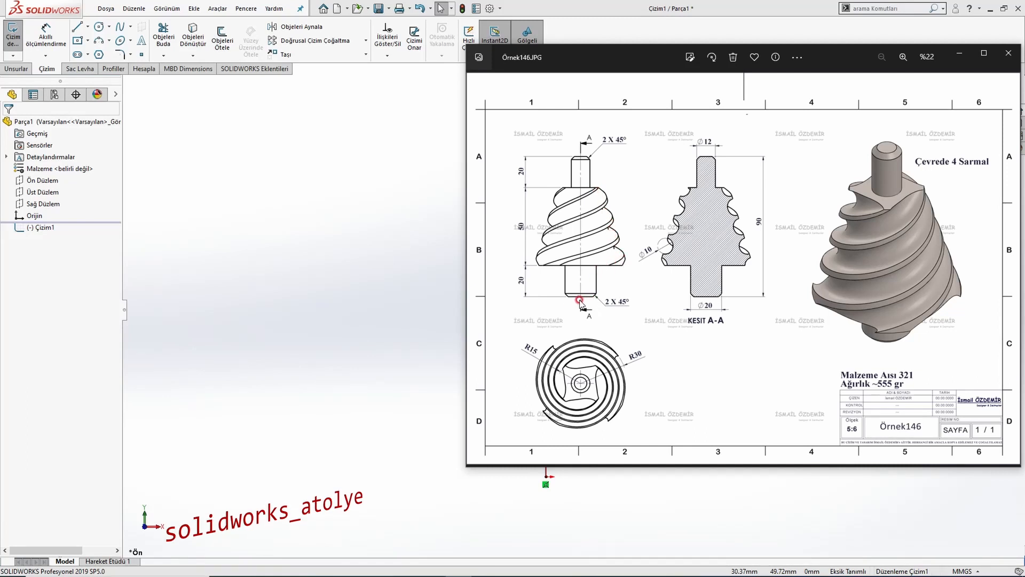
pyautogui.hotkey('alt', 'Tab')
pyautogui.click(77, 27)
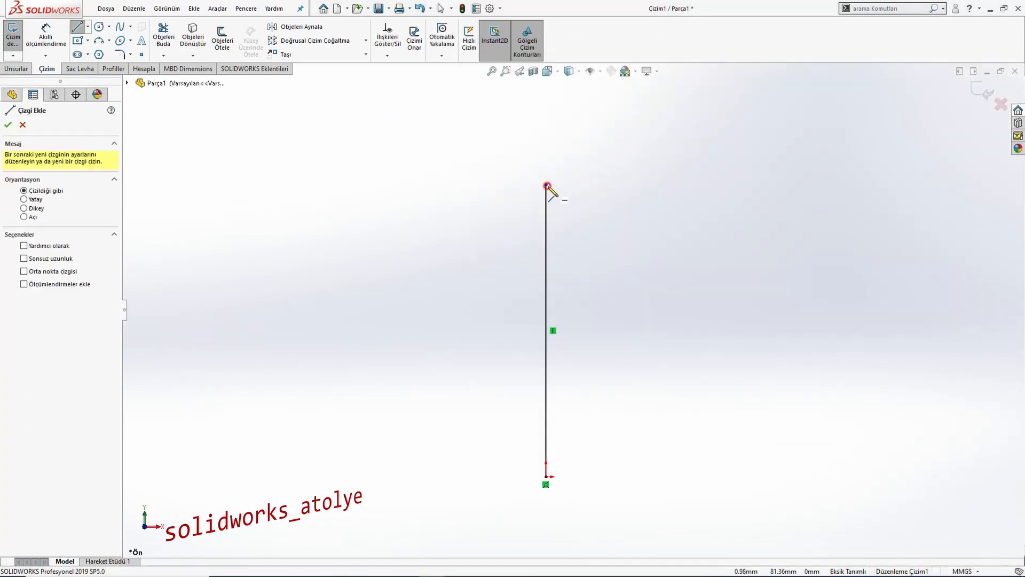
pyautogui.click(545, 185)
pyautogui.click(577, 184)
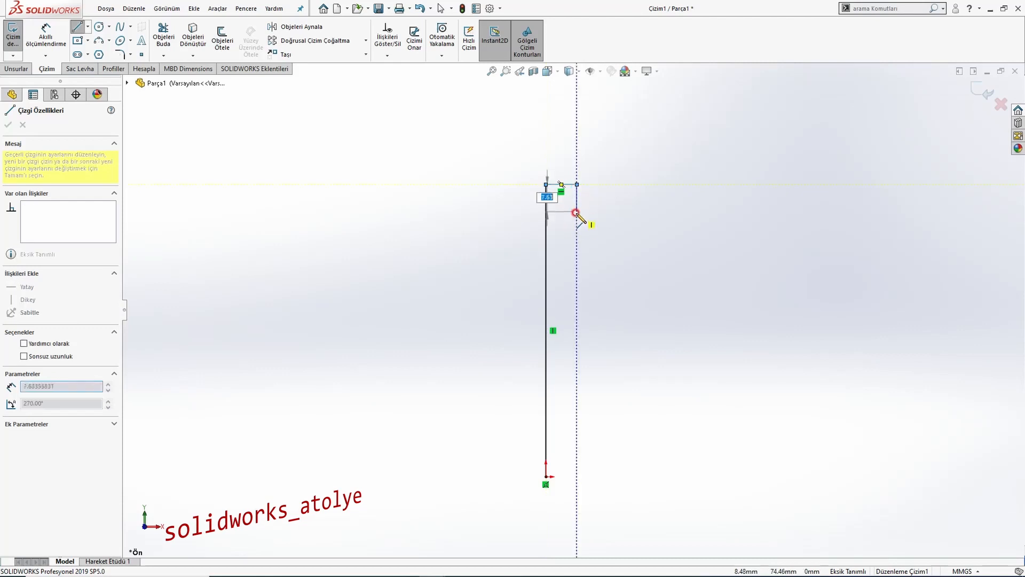
pyautogui.click(577, 231)
pyautogui.click(614, 230)
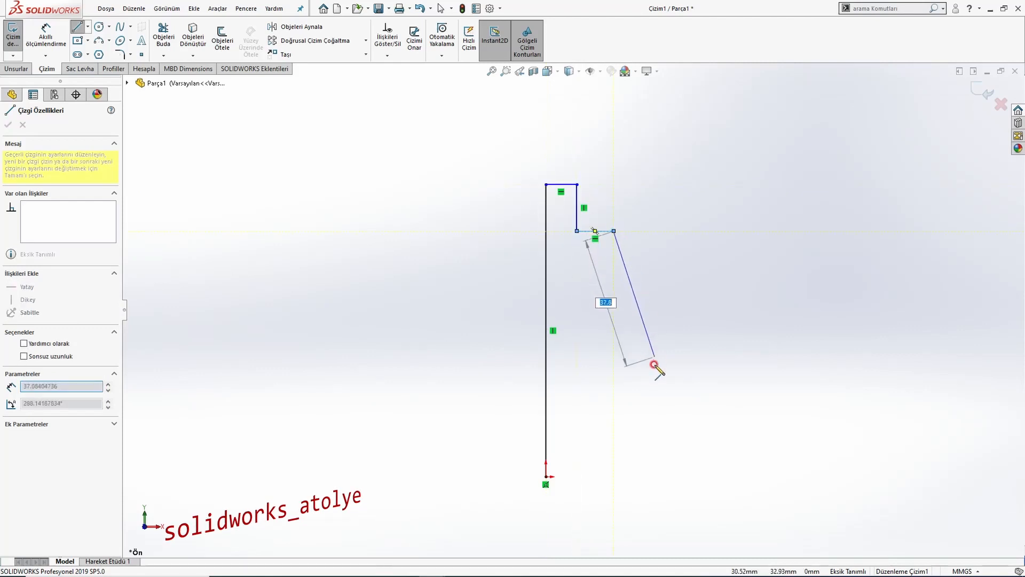
pyautogui.click(661, 423)
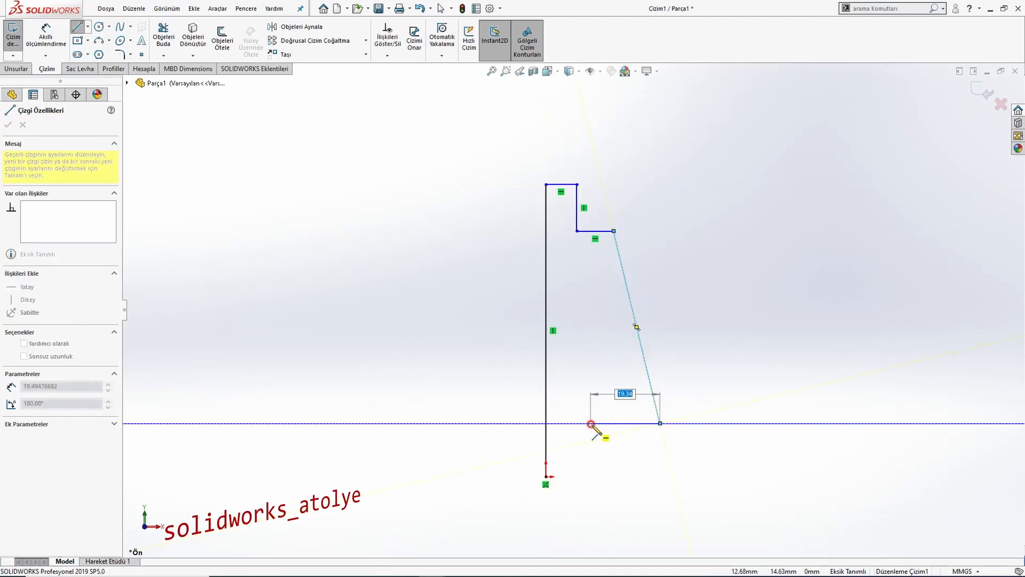
pyautogui.click(599, 424)
pyautogui.click(599, 477)
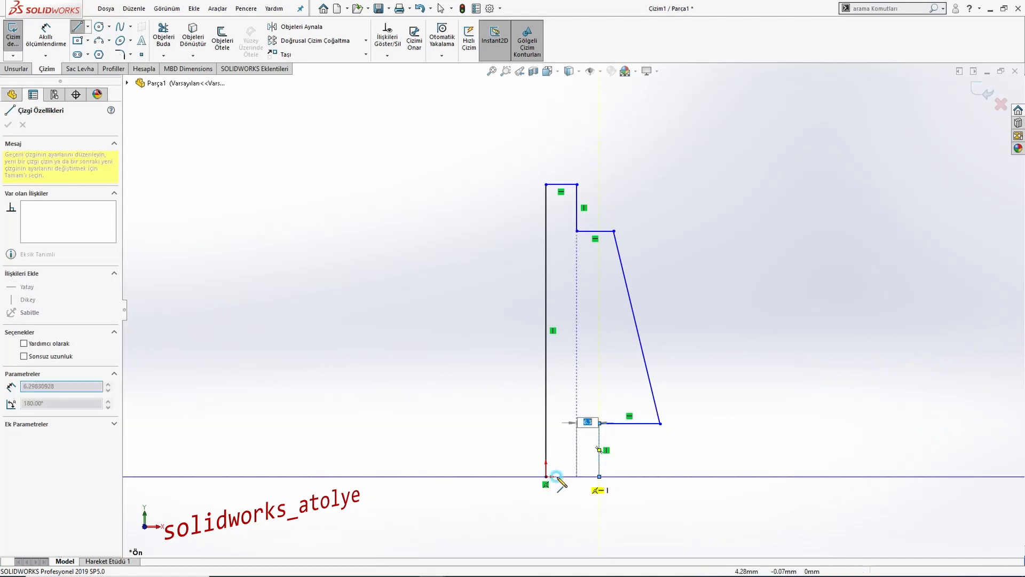
pyautogui.click(546, 476)
pyautogui.press('Escape')
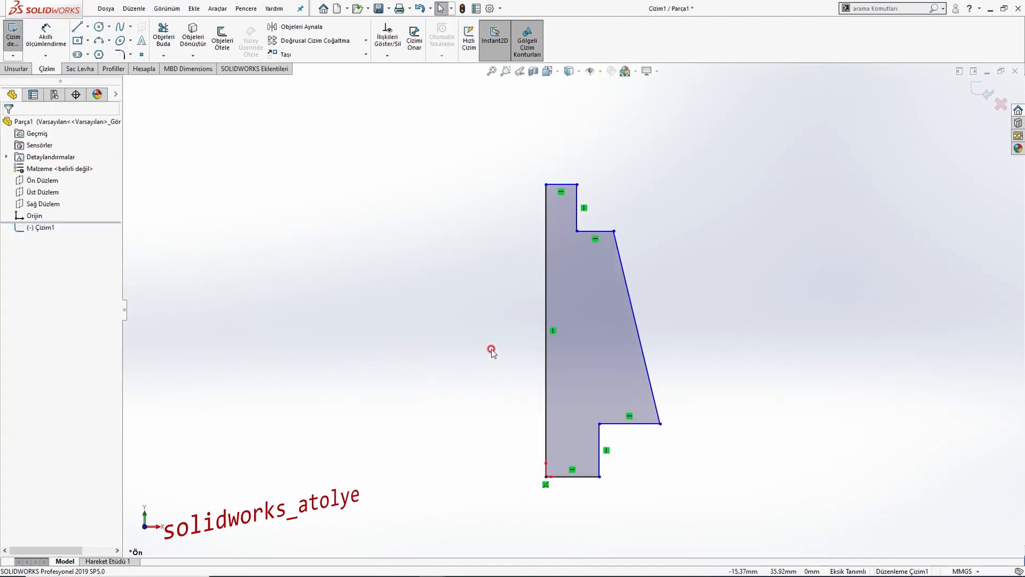
# Check the drawing's height dimensions and dimension the lower shaft's vertical edge to 20 mm.
pyautogui.hotkey('alt', 'Tab')
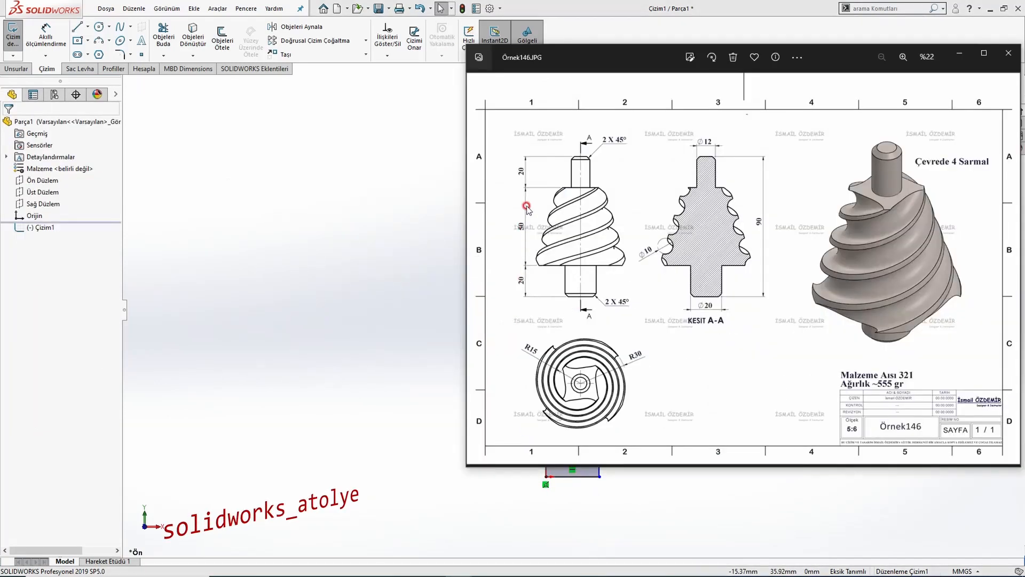
pyautogui.click(346, 234)
pyautogui.click(52, 38)
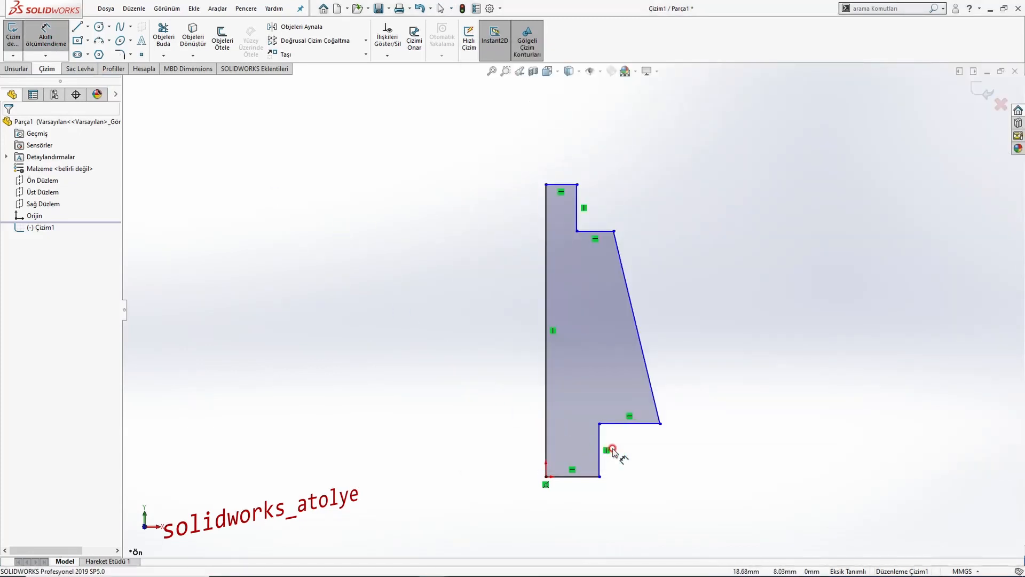
pyautogui.click(600, 443)
pyautogui.click(727, 453)
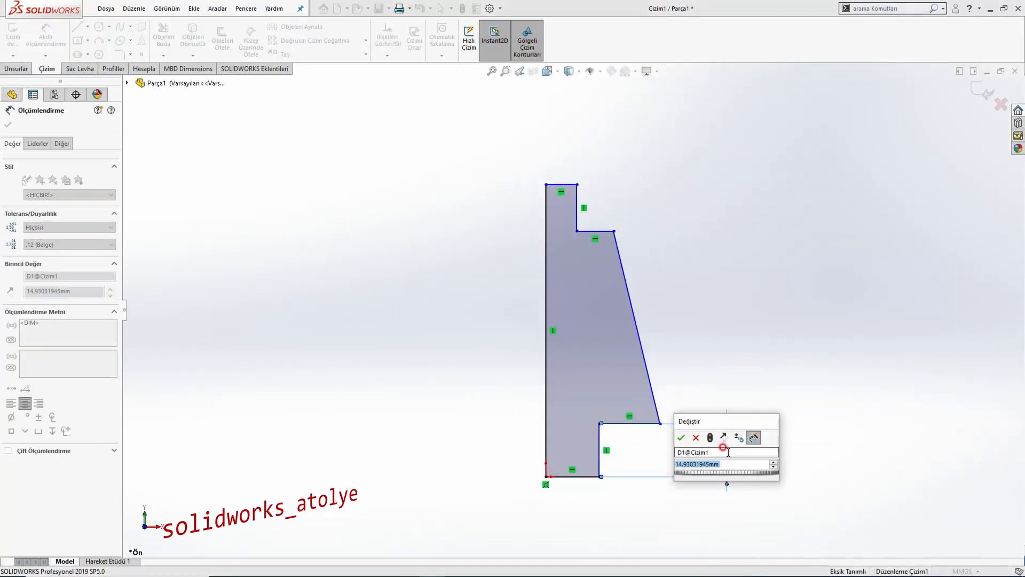
pyautogui.write('20')
pyautogui.press('Return')
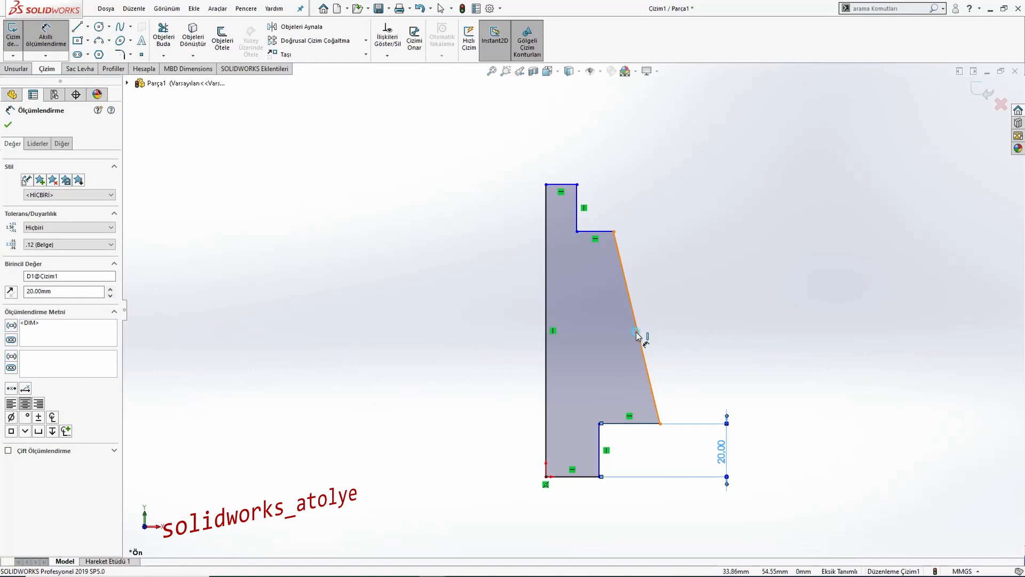
# Dimension the sloped flank's vertical height to 50 mm and the upper shaft's vertical edge to 20 mm.
pyautogui.click(636, 332)
pyautogui.click(712, 323)
pyautogui.write('50')
pyautogui.press('Return')
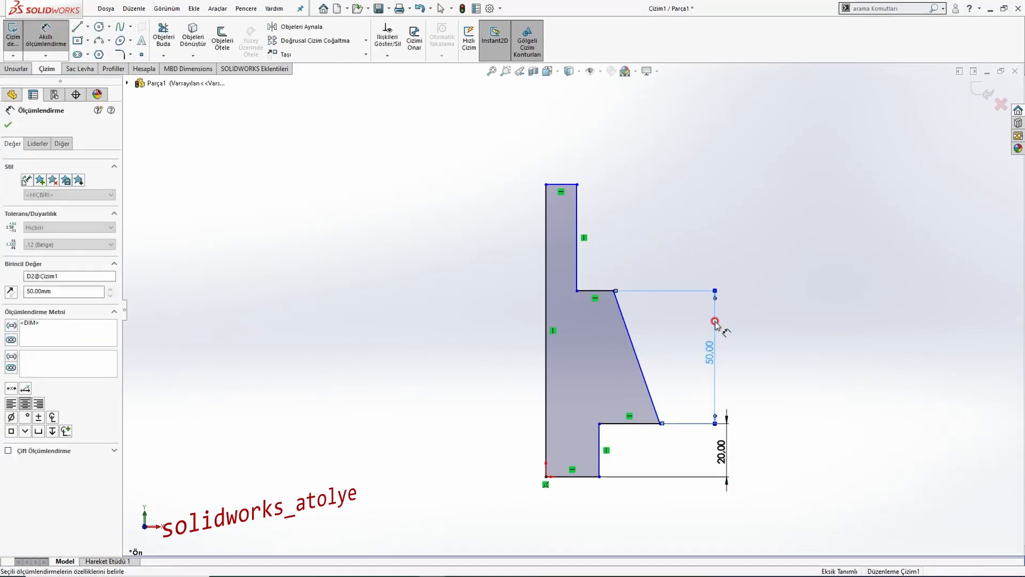
pyautogui.click(578, 216)
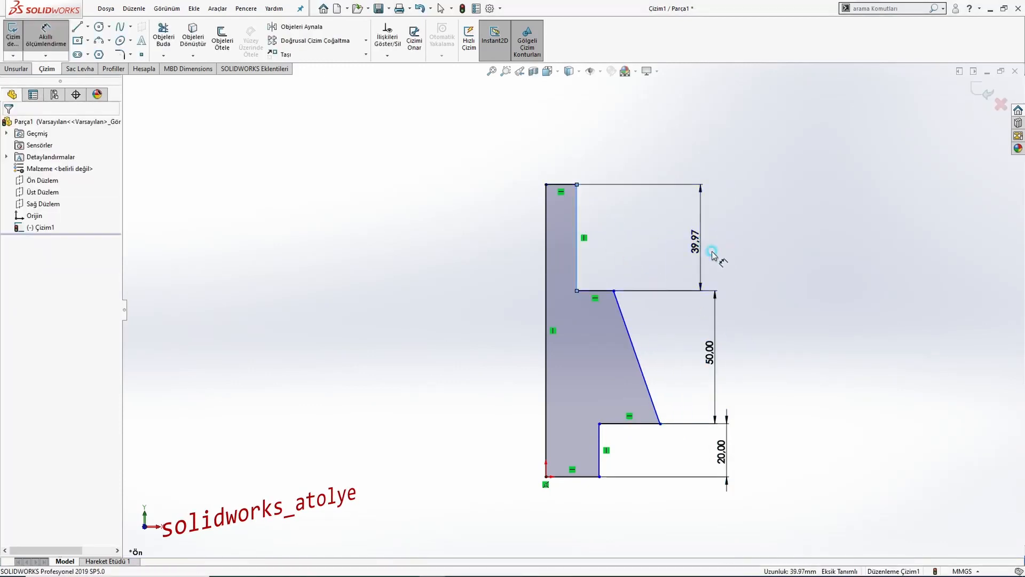
pyautogui.click(715, 255)
pyautogui.write('20')
pyautogui.press('Return')
pyautogui.press('Escape')
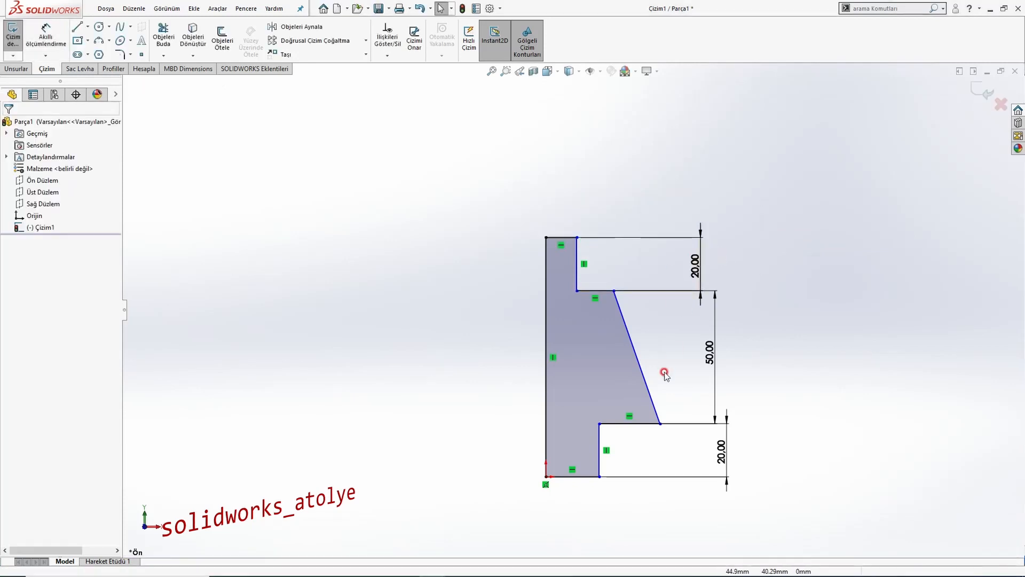
# Check the lower shaft's diameter on the drawing and dimension the profile's bottom edge to 10 mm.
pyautogui.hotkey('alt', 'Tab')
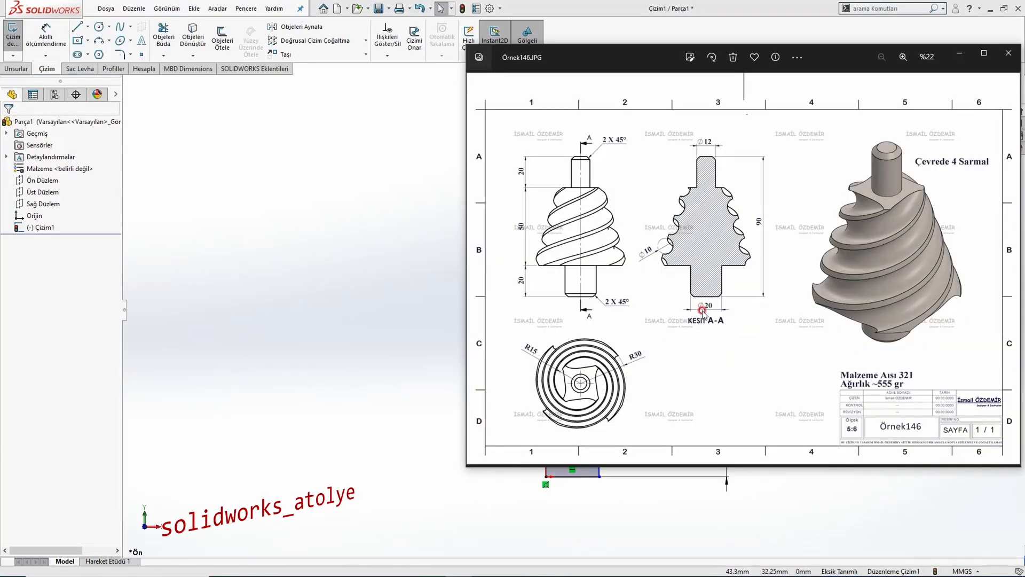
pyautogui.hotkey('alt', 'Tab')
pyautogui.click(46, 38)
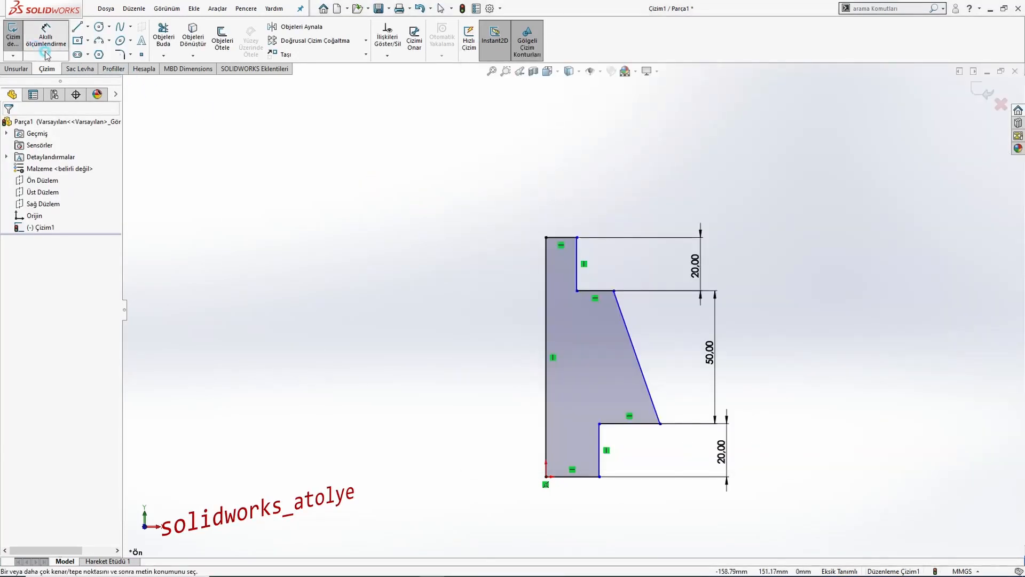
pyautogui.click(577, 476)
pyautogui.click(567, 513)
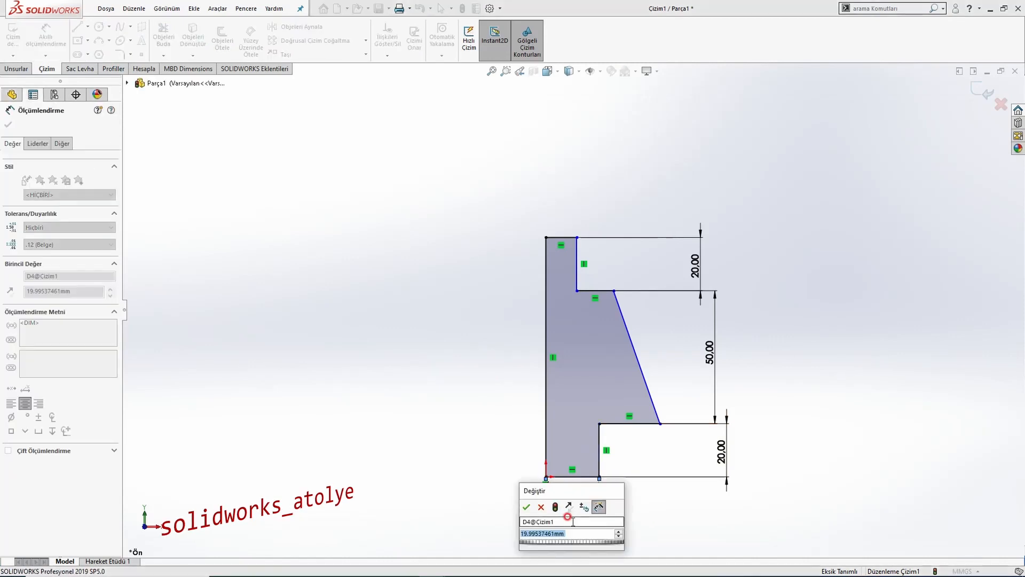
pyautogui.write('20')
pyautogui.press('Return')
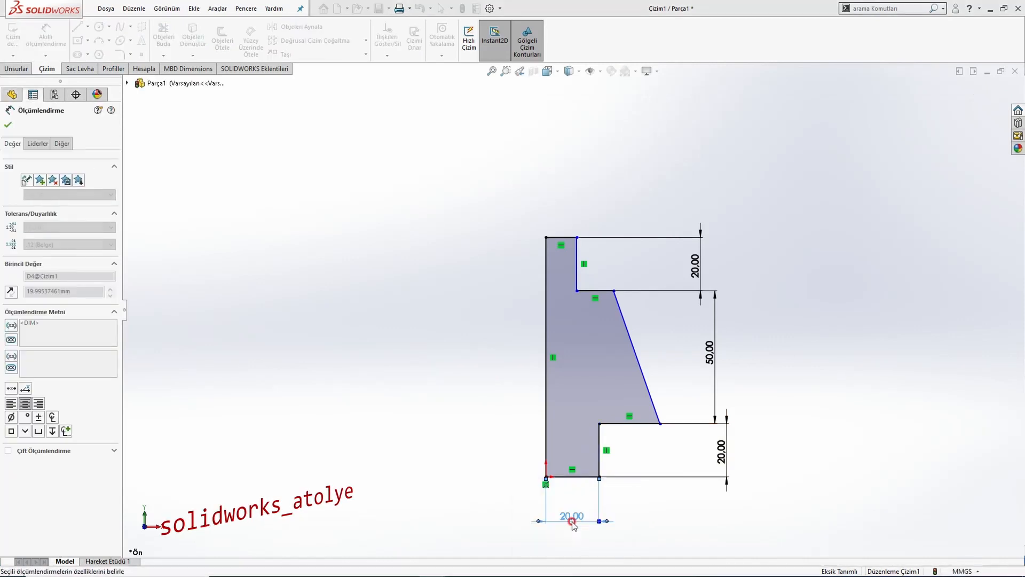
# Dimension the profile's short top edge to 6 mm for the upper shaft's radius.
pyautogui.scroll(-5, 550, 237)
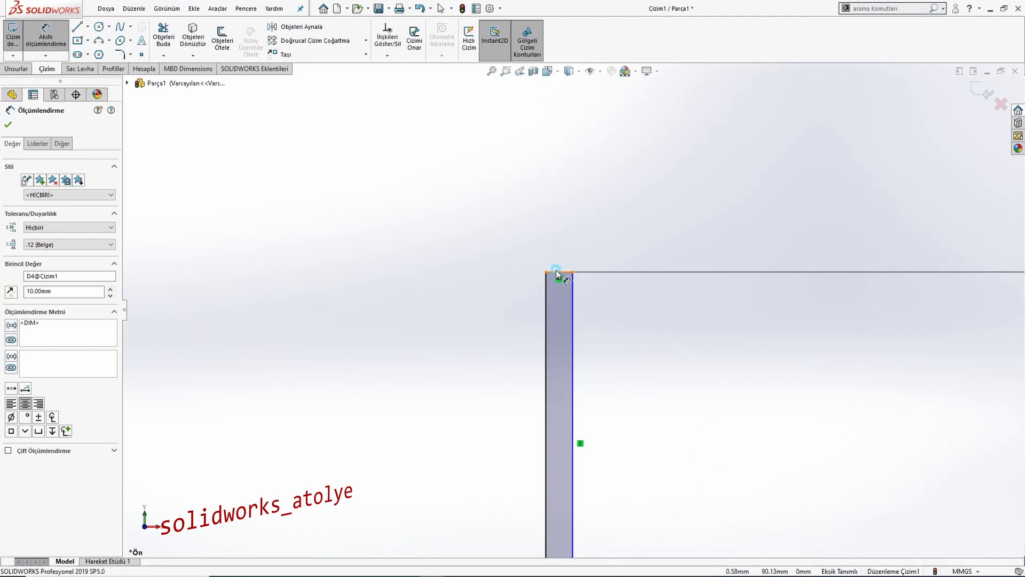
pyautogui.click(558, 275)
pyautogui.scroll(3, 558, 275)
pyautogui.click(510, 226)
pyautogui.write('0.5')
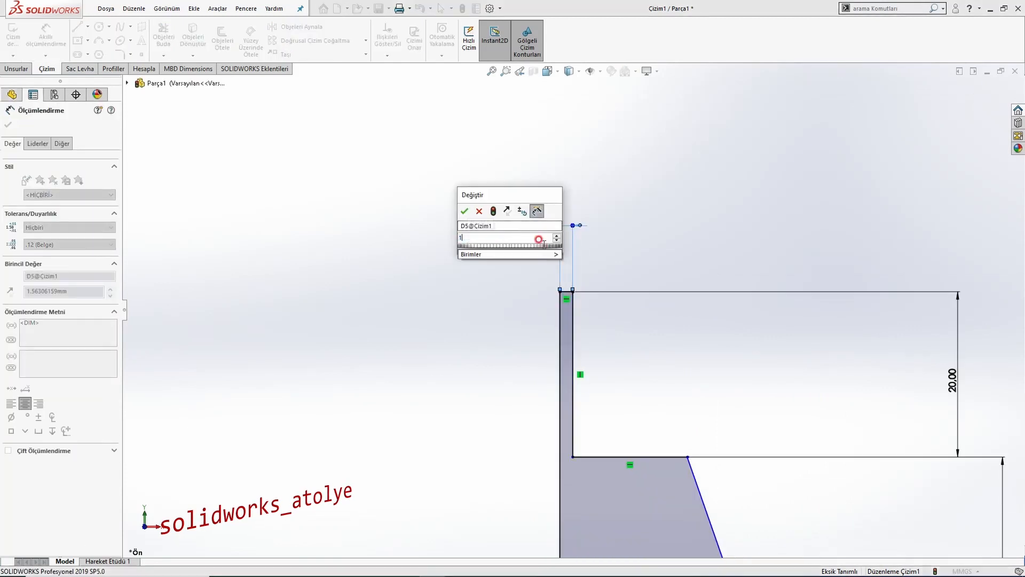
pyautogui.press('Return')
pyautogui.scroll(5, 640, 455)
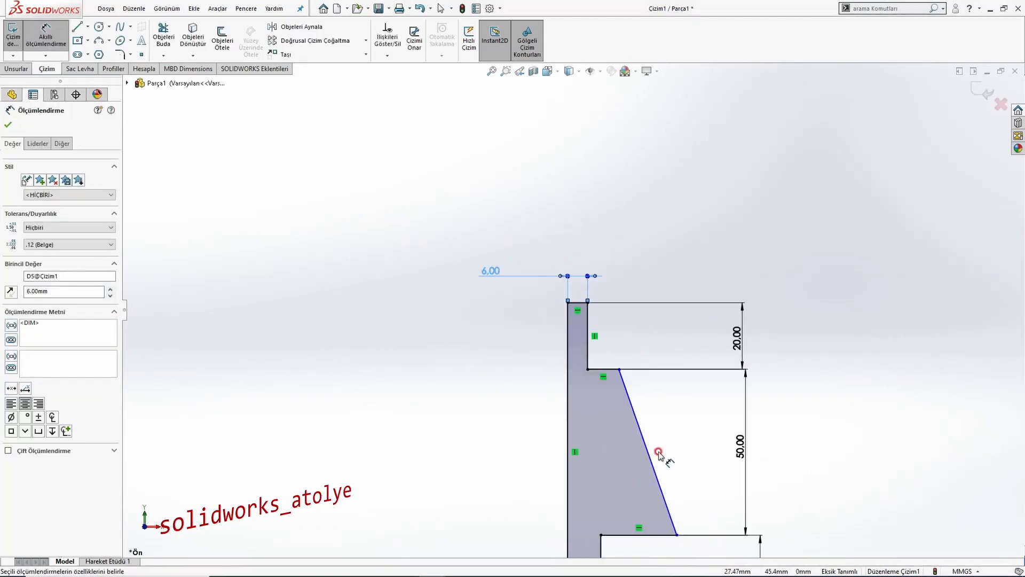
# Check the radii on the drawing and dimension the flank's lower corner 30 mm from the vertical centre line.
pyautogui.hotkey('alt', 'Tab')
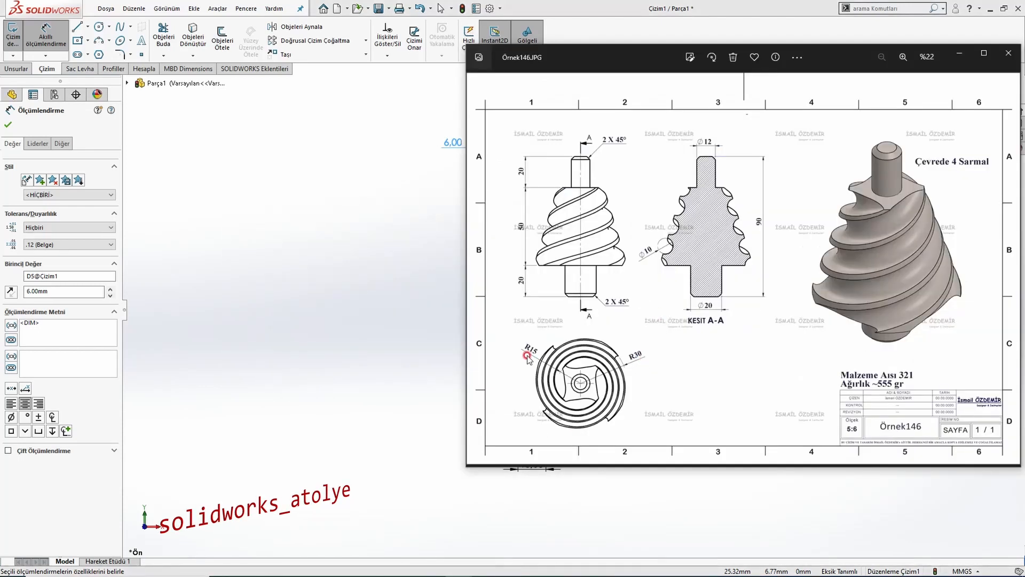
pyautogui.click(418, 337)
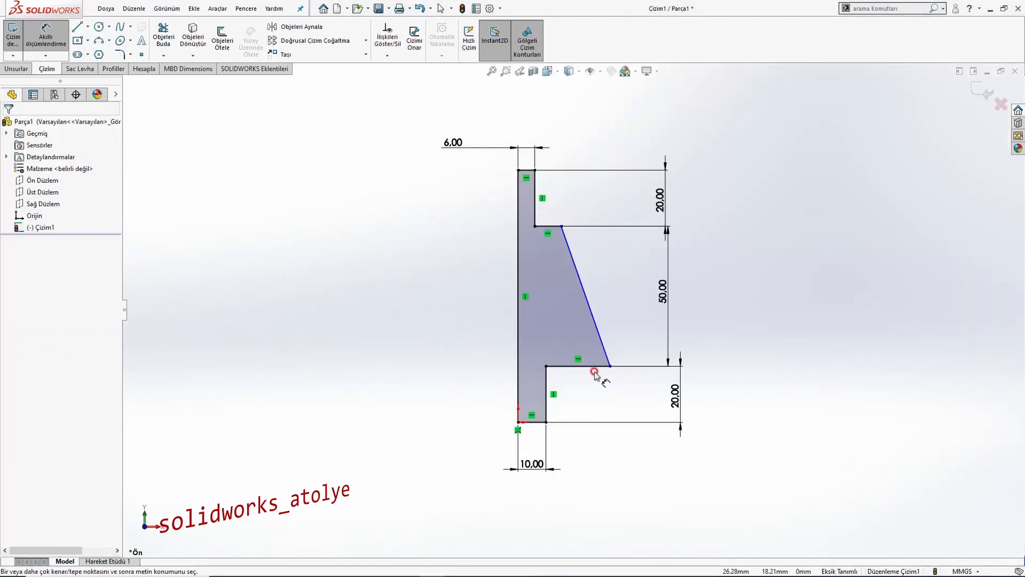
pyautogui.click(610, 367)
pyautogui.click(518, 376)
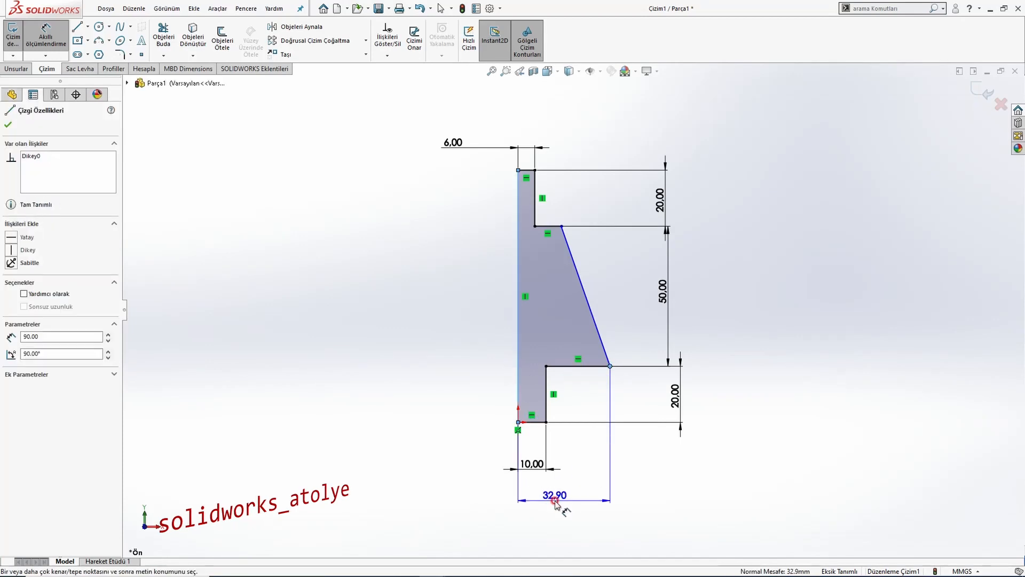
pyautogui.click(561, 510)
pyautogui.write('30')
pyautogui.press('Return')
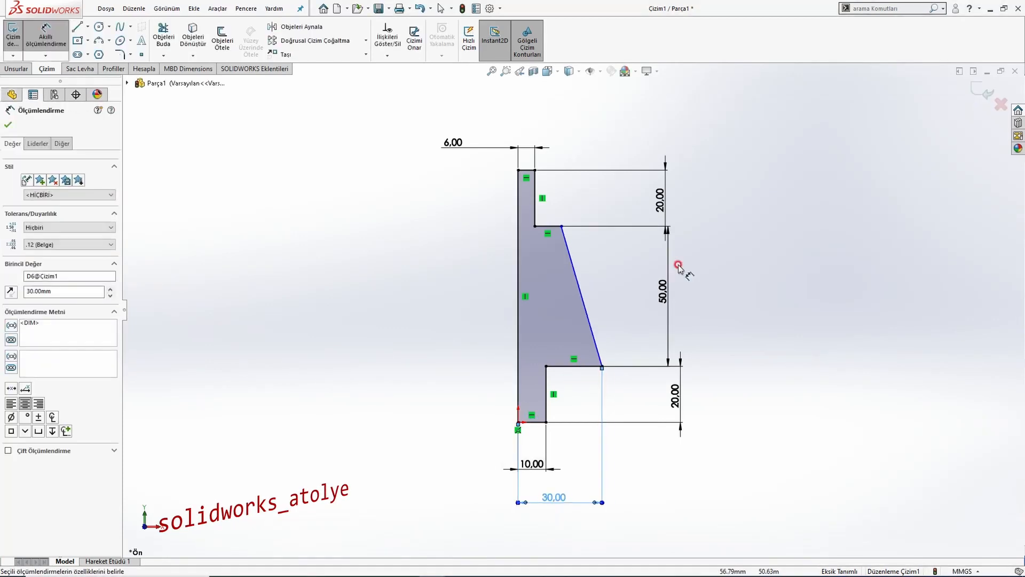
# Dimension the flank's upper corner 15 mm from the vertical centre line.
pyautogui.click(561, 226)
pyautogui.click(512, 226)
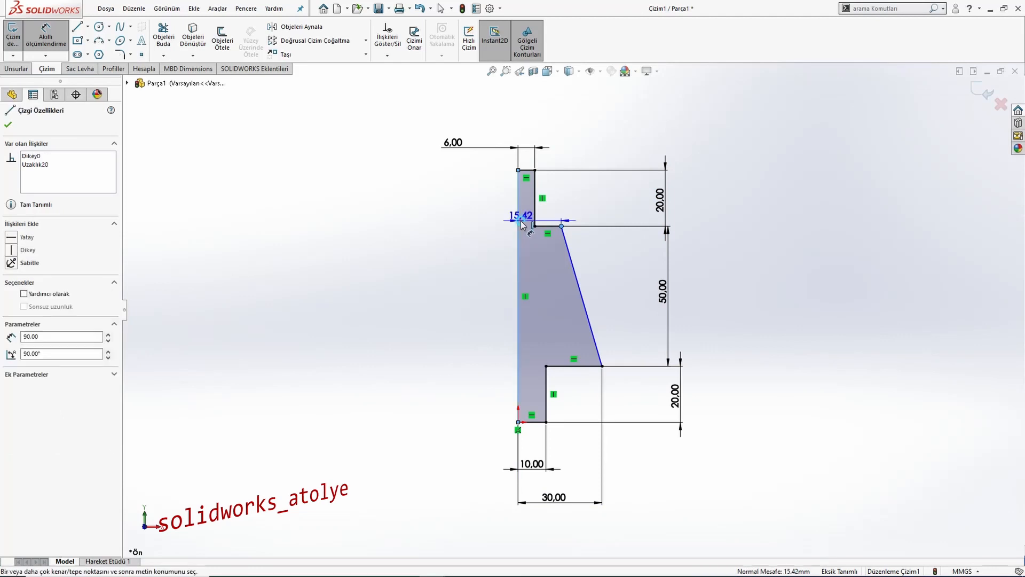
pyautogui.click(552, 112)
pyautogui.write('15')
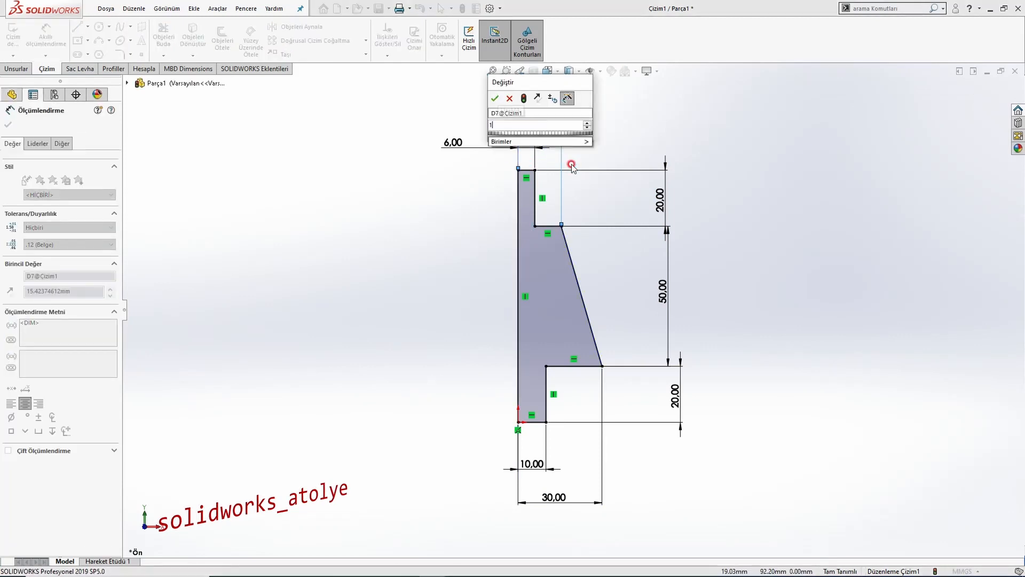
pyautogui.press('Return')
pyautogui.press('Escape')
pyautogui.scroll(2, 572, 299)
pyautogui.scroll(-2, 538, 358)
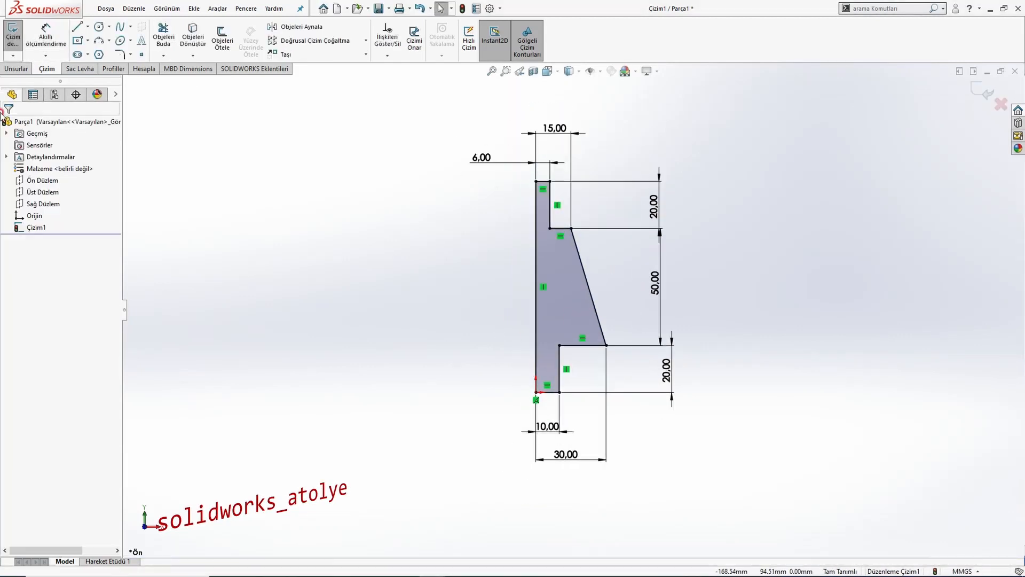
# Revolve the half-profile 360° about its vertical centre line into a solid.
pyautogui.click(27, 69)
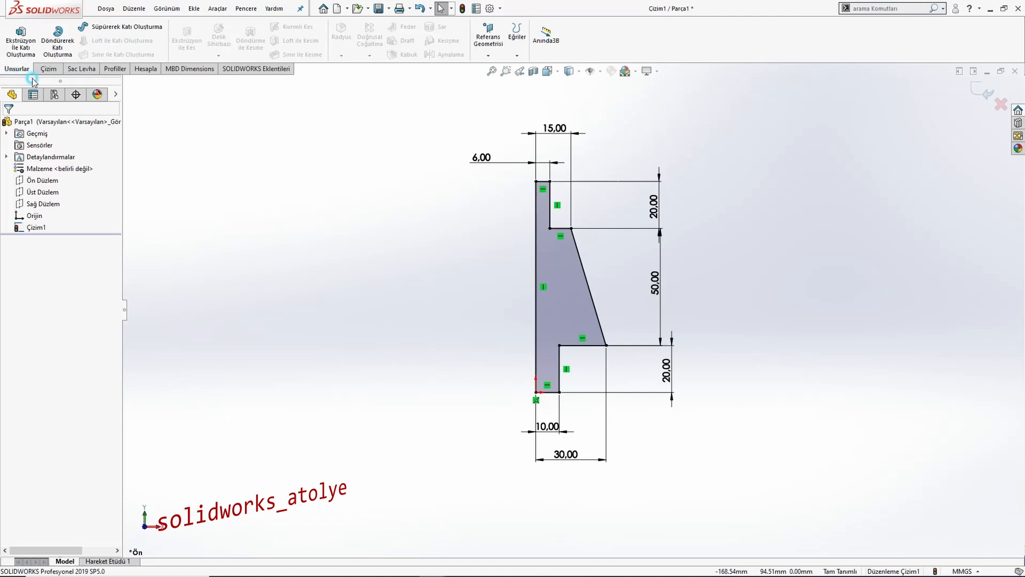
pyautogui.click(58, 40)
pyautogui.click(529, 267)
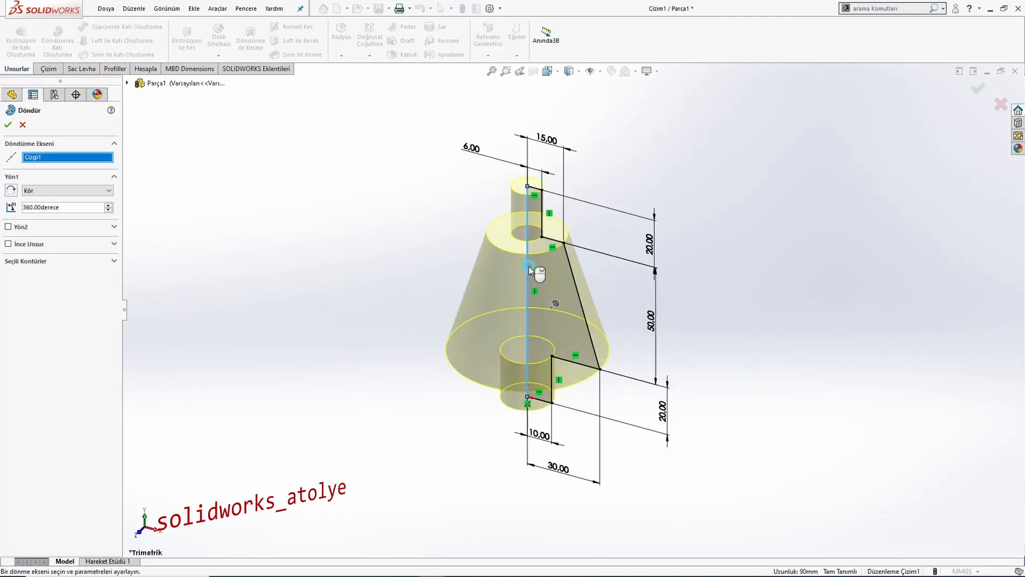
pyautogui.click(6, 126)
# Sketch on the cone's large bottom face, convert its outer circular edge into the sketch and finish the sketch.
pyautogui.moveTo(366, 289); pyautogui.dragTo(499, 320, button='middle')
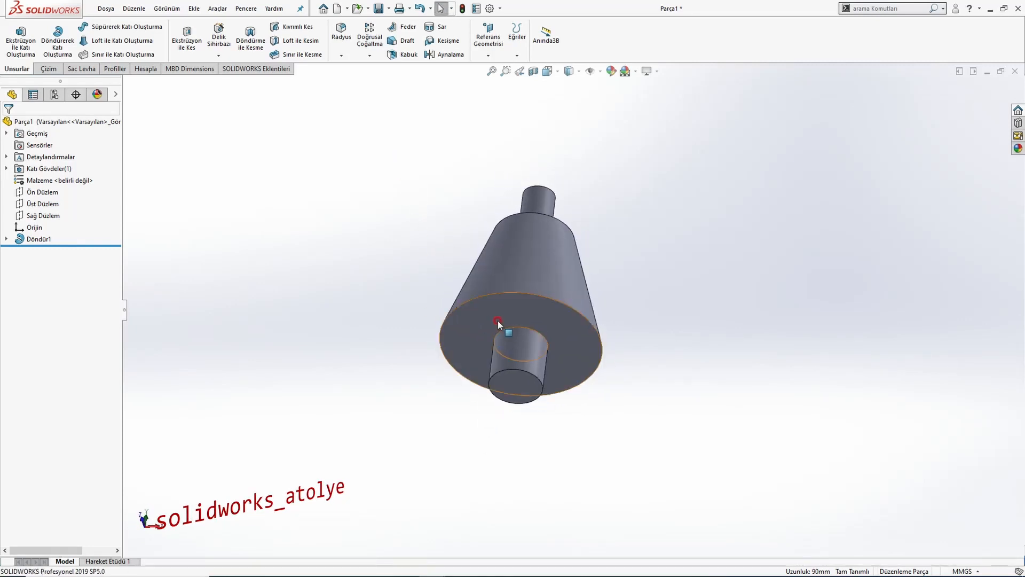
pyautogui.click(558, 305)
pyautogui.click(588, 284)
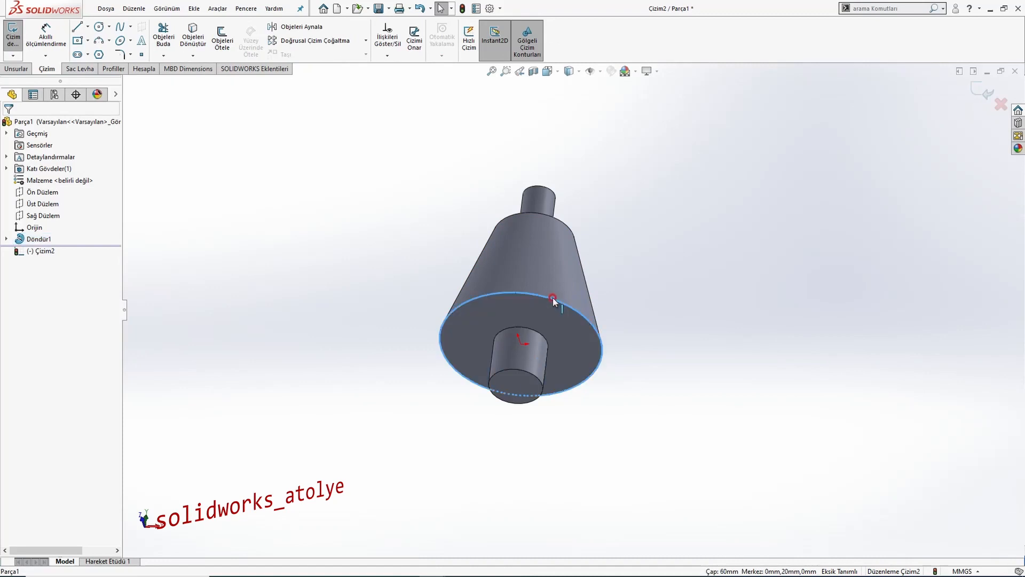
pyautogui.click(195, 43)
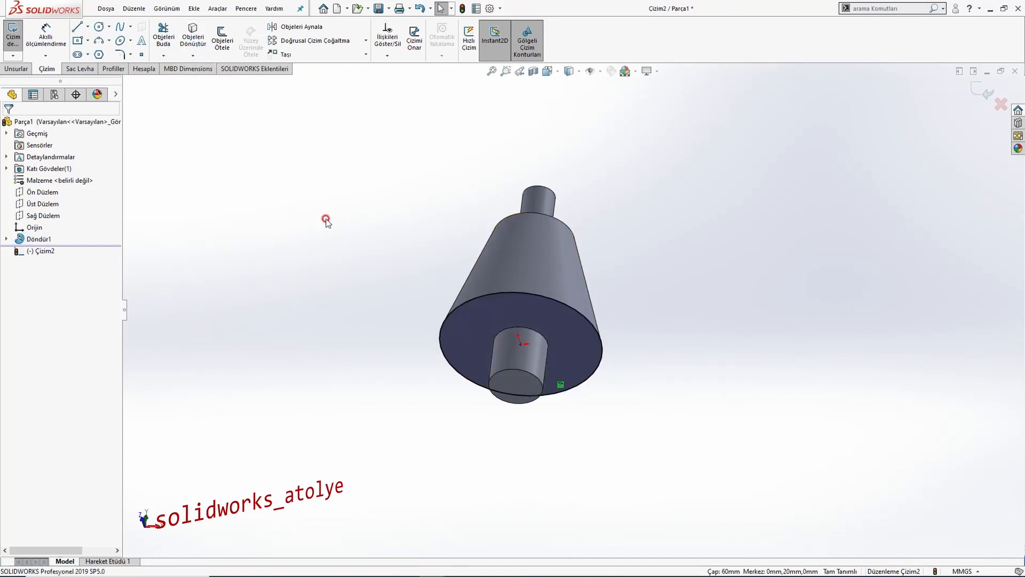
pyautogui.click(976, 92)
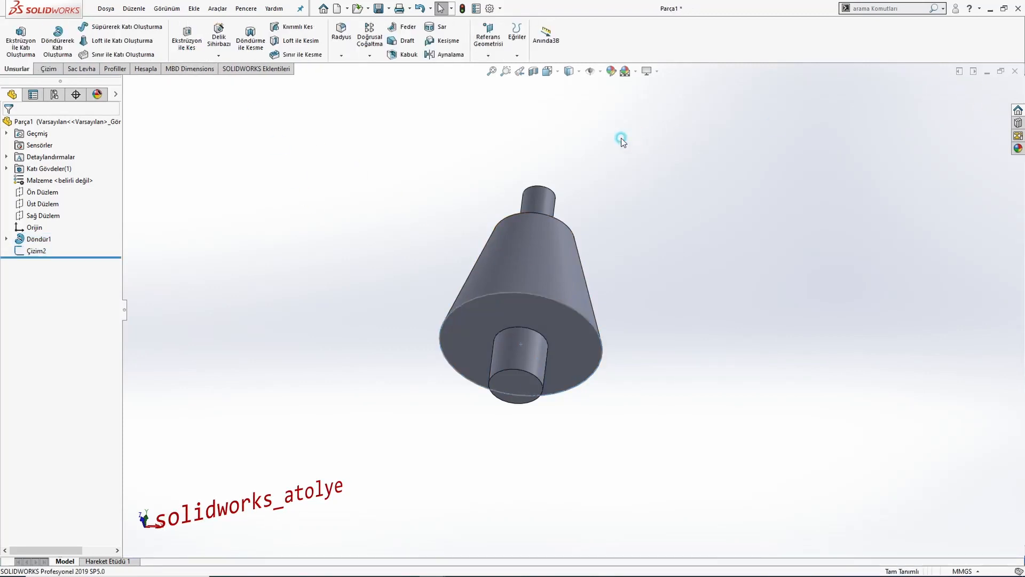
# Start a helix from the converted circle, reverse its direction so it runs up the cone, and set the pitch to 50 mm.
pyautogui.click(512, 56)
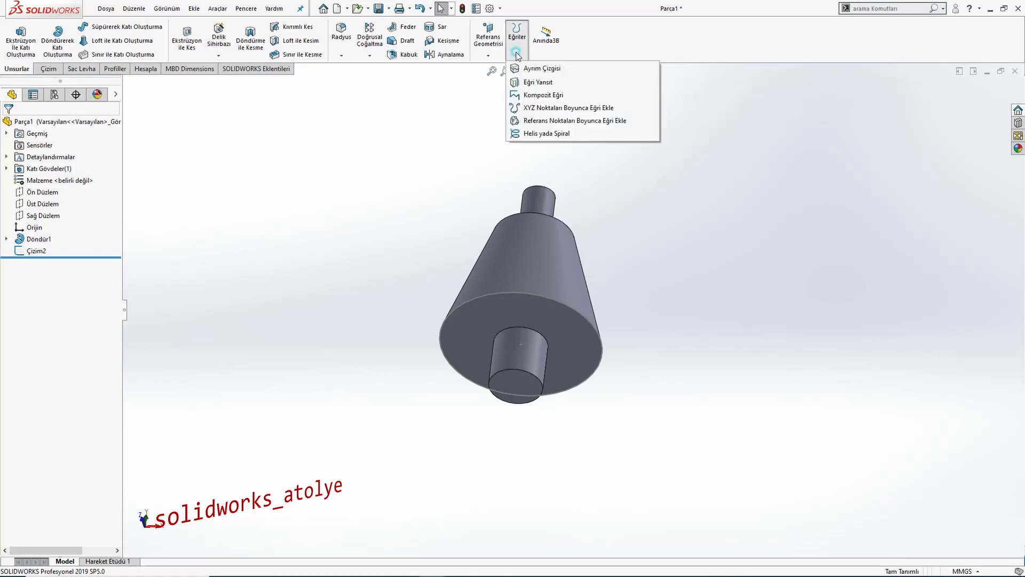
pyautogui.click(535, 134)
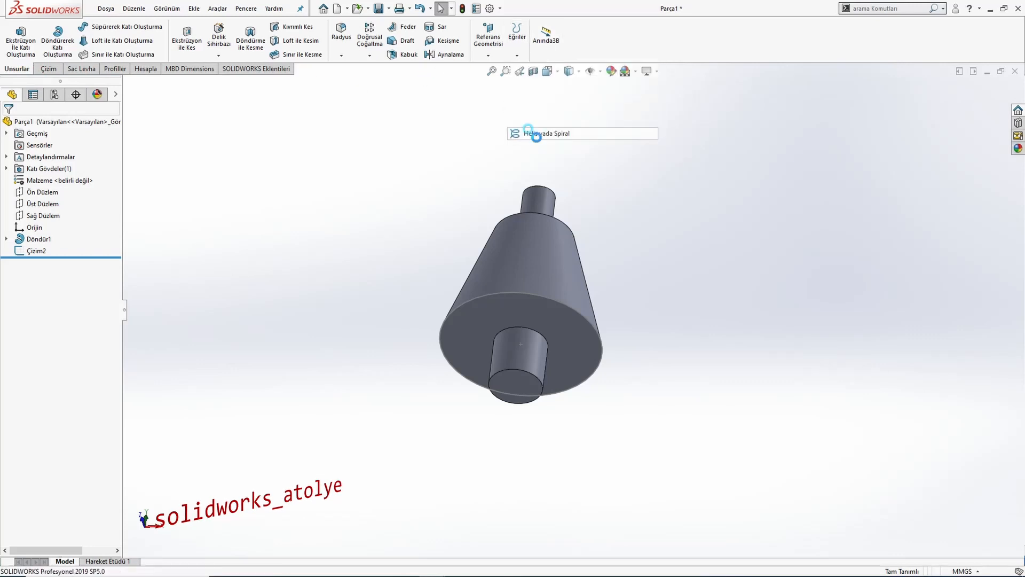
pyautogui.click(542, 294)
pyautogui.moveTo(526, 290); pyautogui.dragTo(447, 299, button='middle')
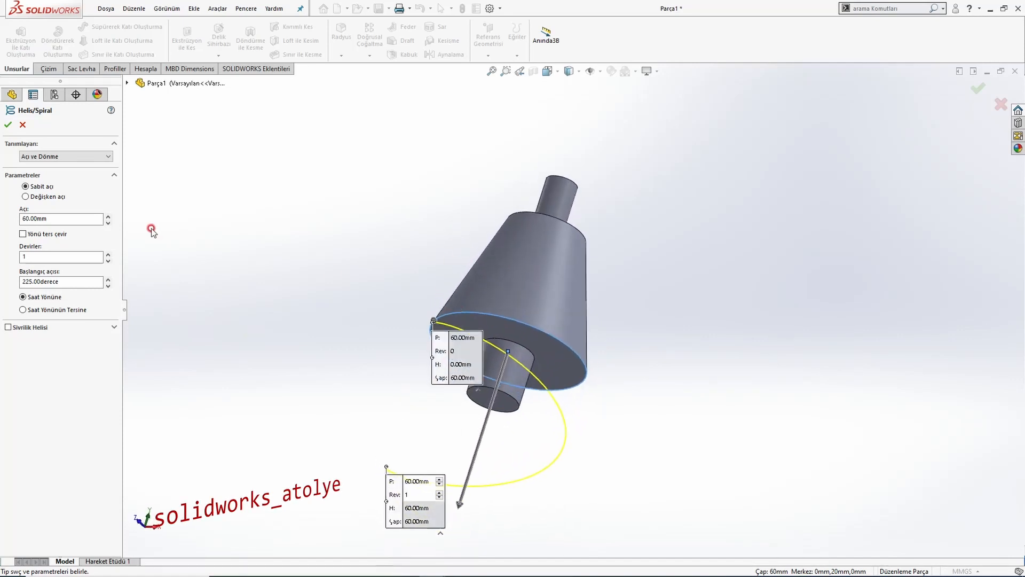
pyautogui.click(49, 234)
pyautogui.scroll(1, 430, 251)
pyautogui.moveTo(447, 249); pyautogui.dragTo(453, 279, button='middle')
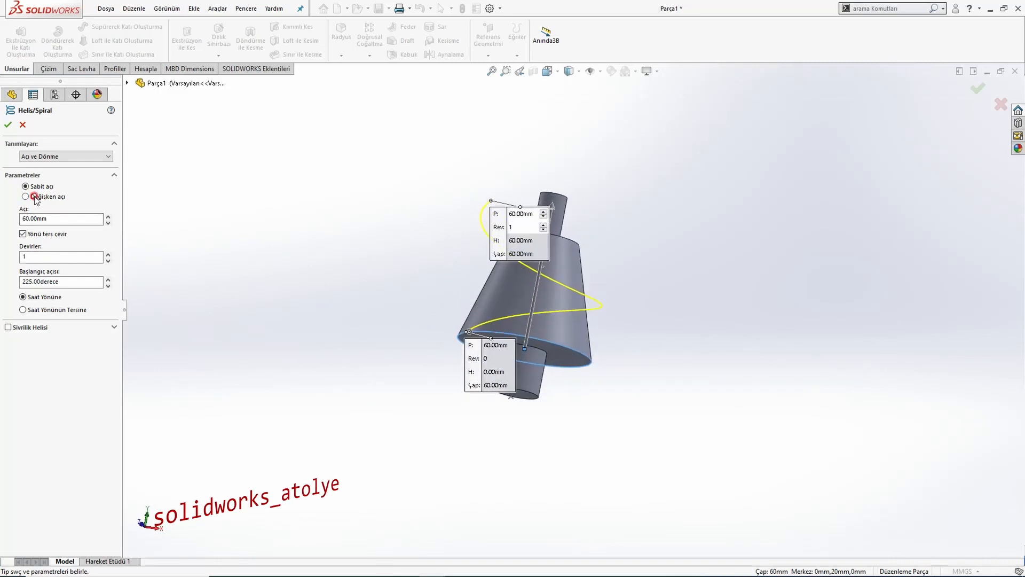
pyautogui.write('5')
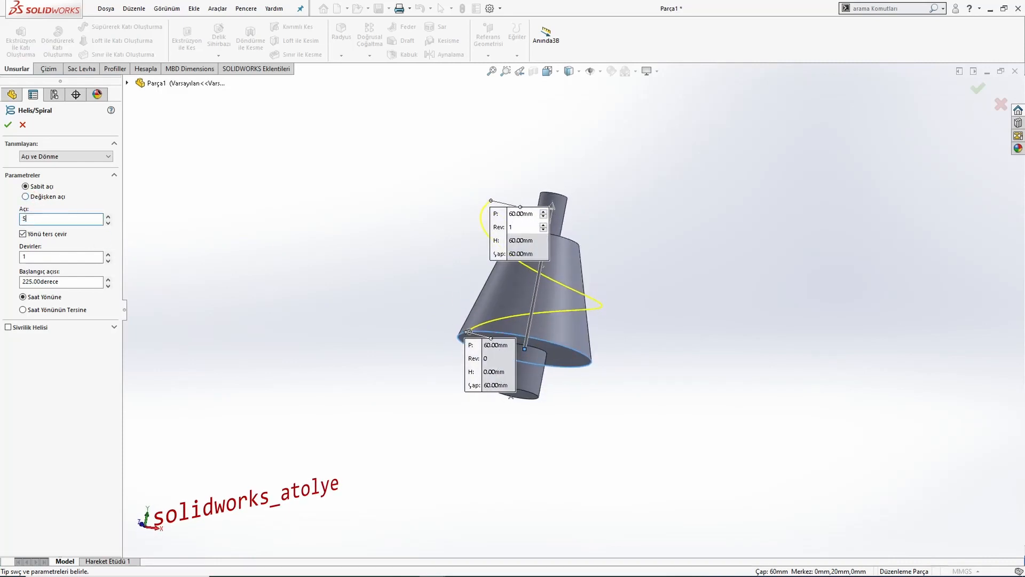
pyautogui.write('0')
pyautogui.press('Return')
# Make the helix variable-pitch with a 30 mm diameter at revolution 1, set its start angle to 180° and create it.
pyautogui.click(45, 196)
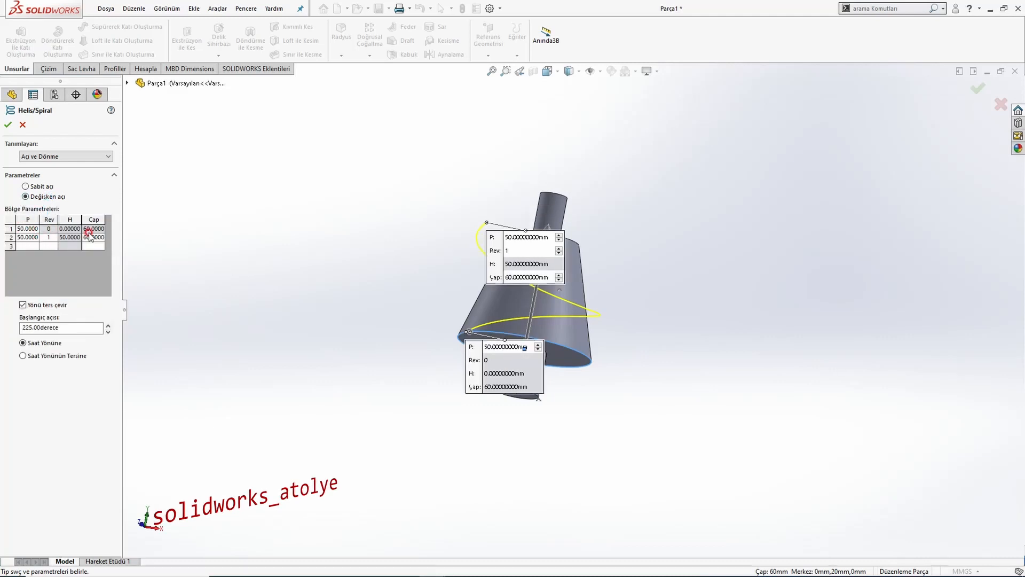
pyautogui.scroll(-3, 513, 347)
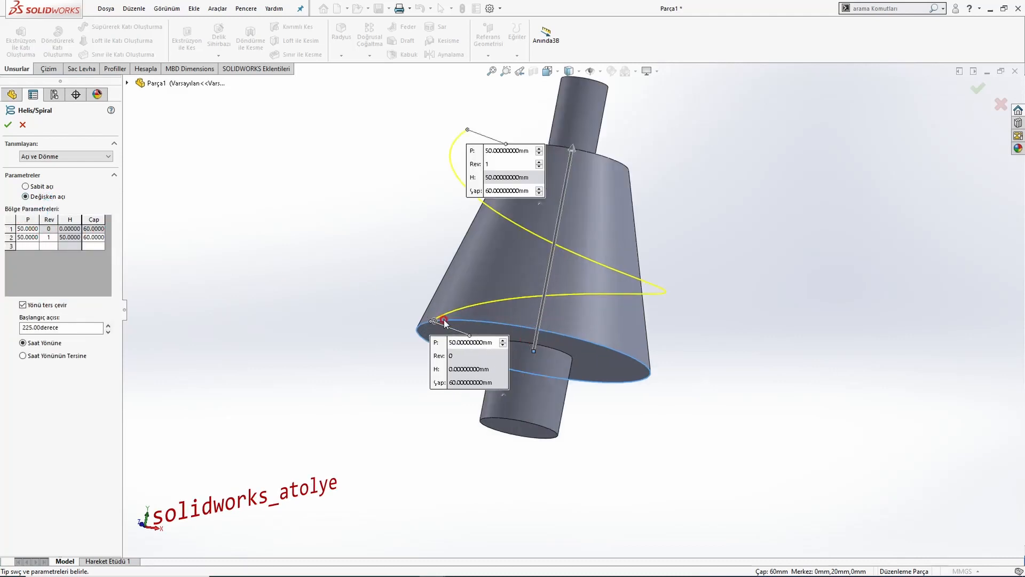
pyautogui.click(92, 237)
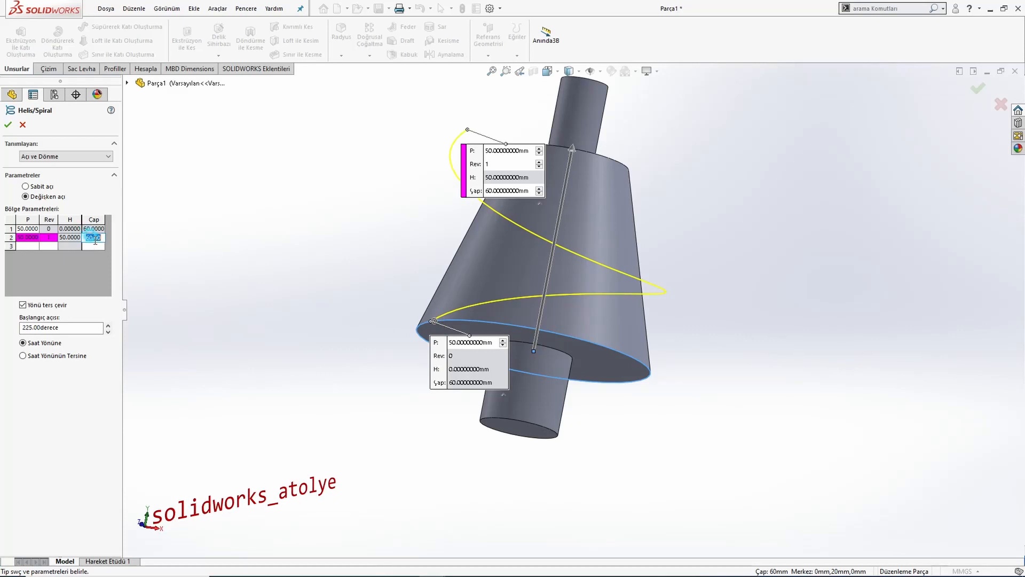
pyautogui.press('Return')
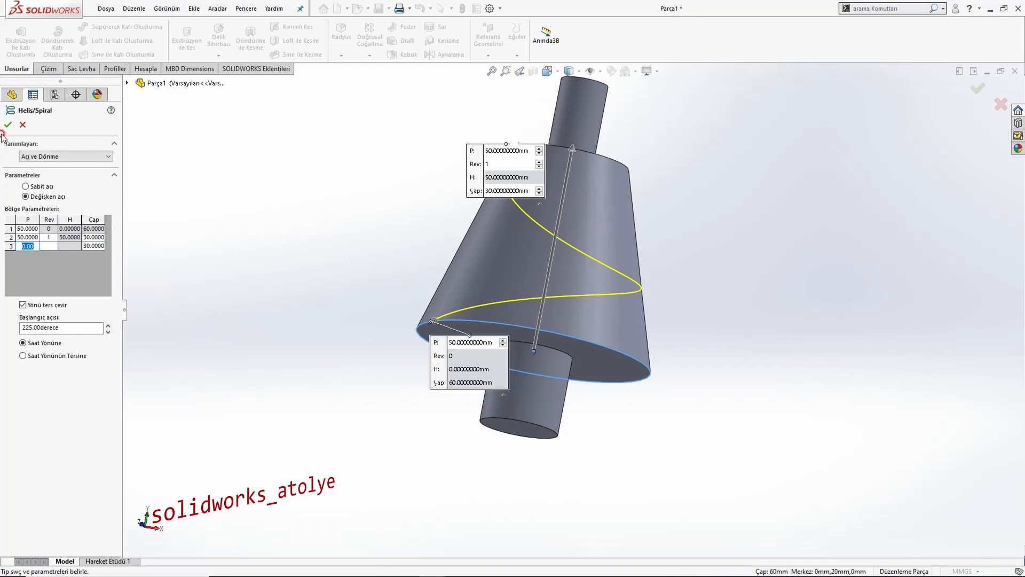
pyautogui.click(64, 327)
pyautogui.write('180')
pyautogui.press('Return')
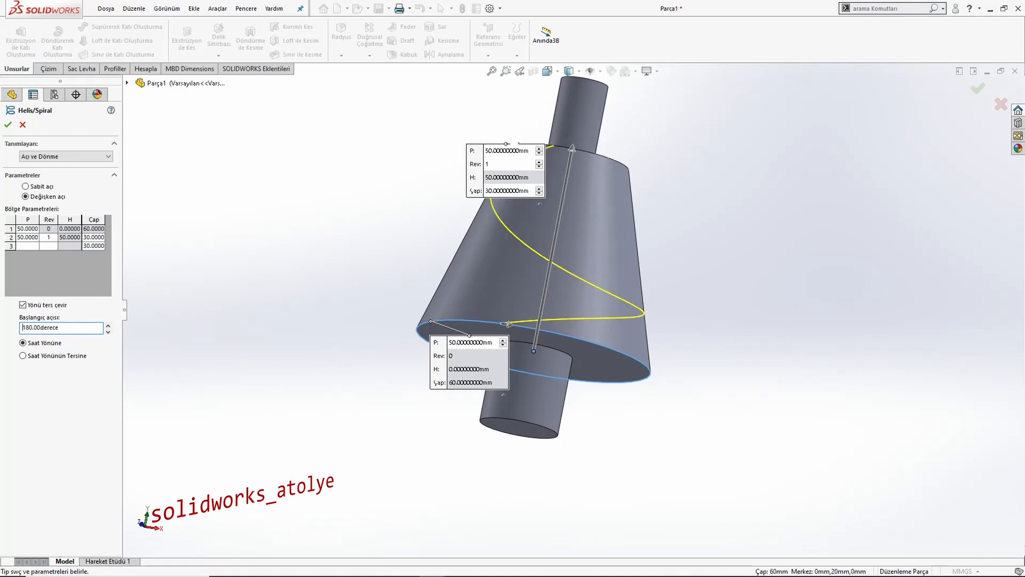
pyautogui.click(5, 129)
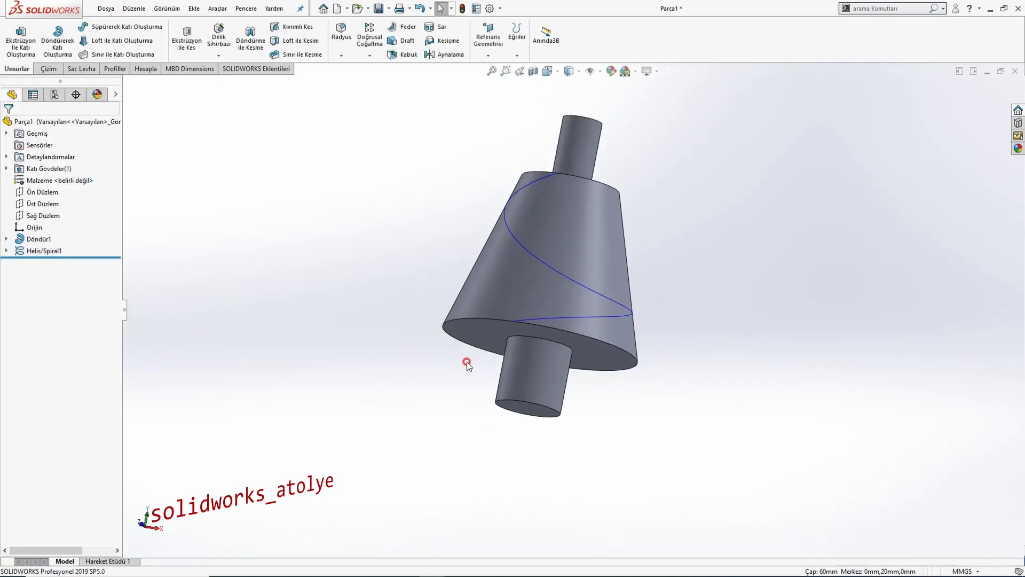
# Convert the helix curve into a new 3D sketch and finish the sketch.
pyautogui.moveTo(465, 359); pyautogui.dragTo(533, 335, button='middle')
pyautogui.hotkey('ctrl', '1')
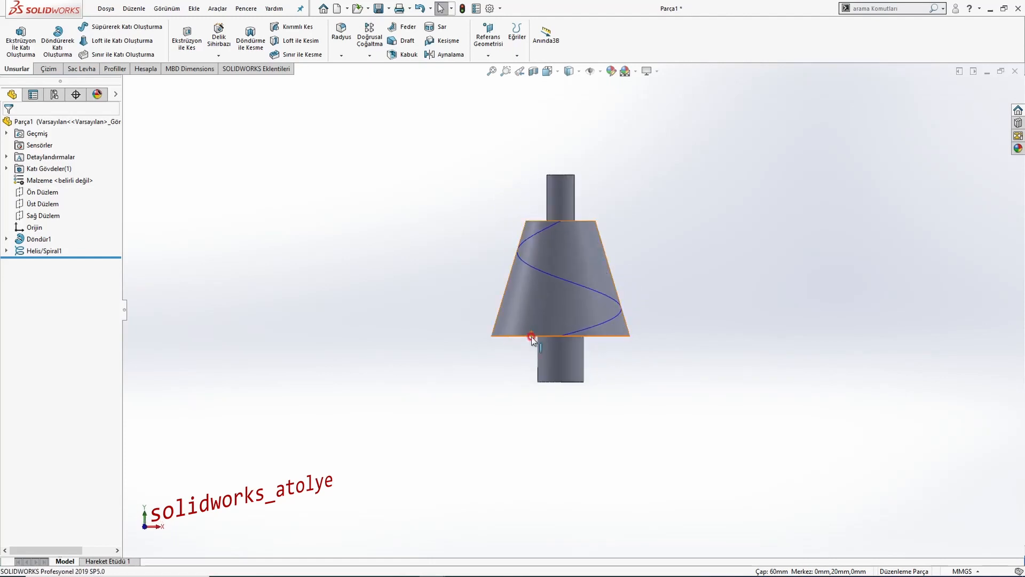
pyautogui.click(546, 274)
pyautogui.click(272, 211)
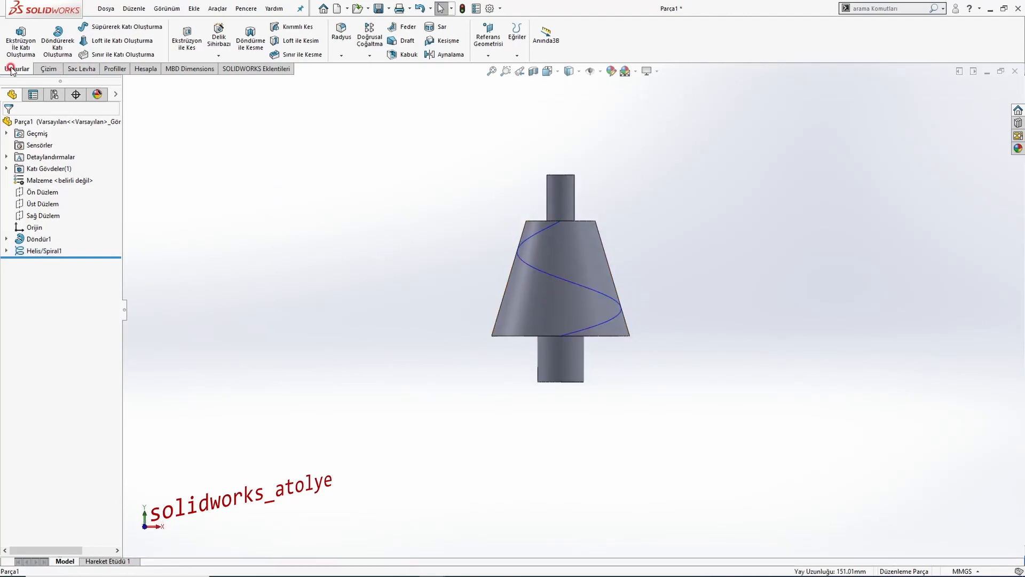
pyautogui.click(49, 68)
pyautogui.click(12, 55)
pyautogui.click(21, 79)
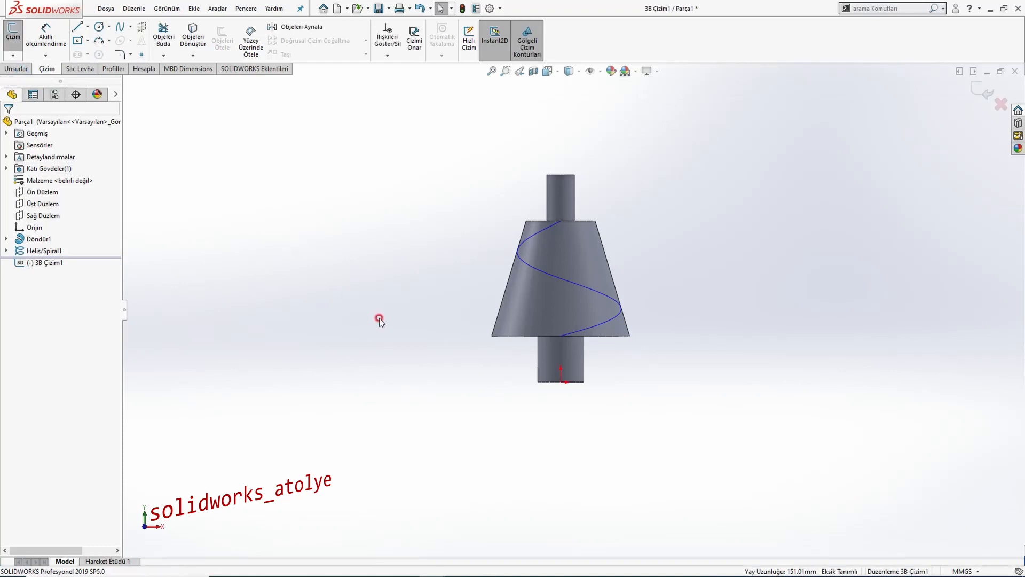
pyautogui.moveTo(379, 319); pyautogui.dragTo(416, 279, button='middle')
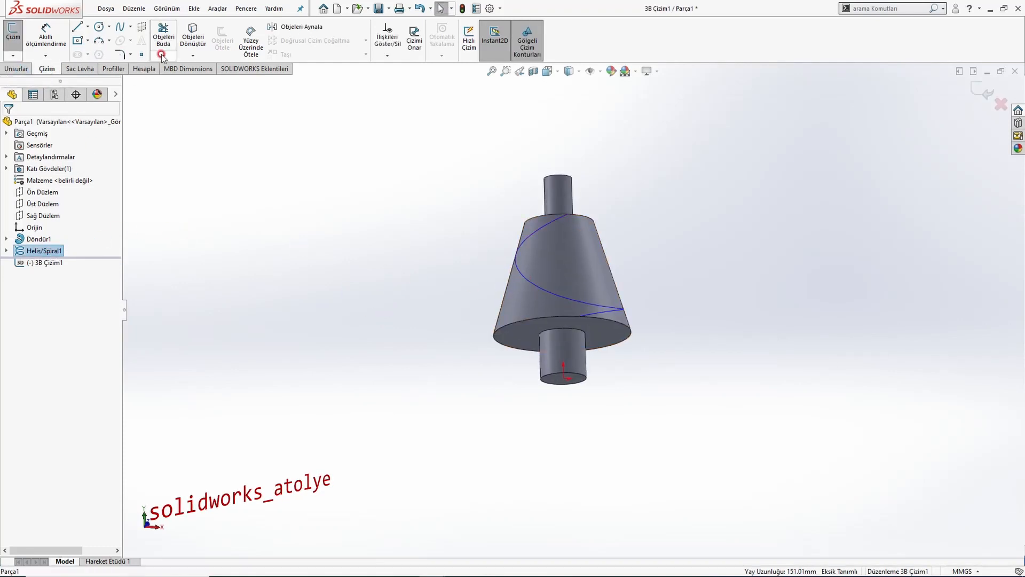
pyautogui.click(193, 38)
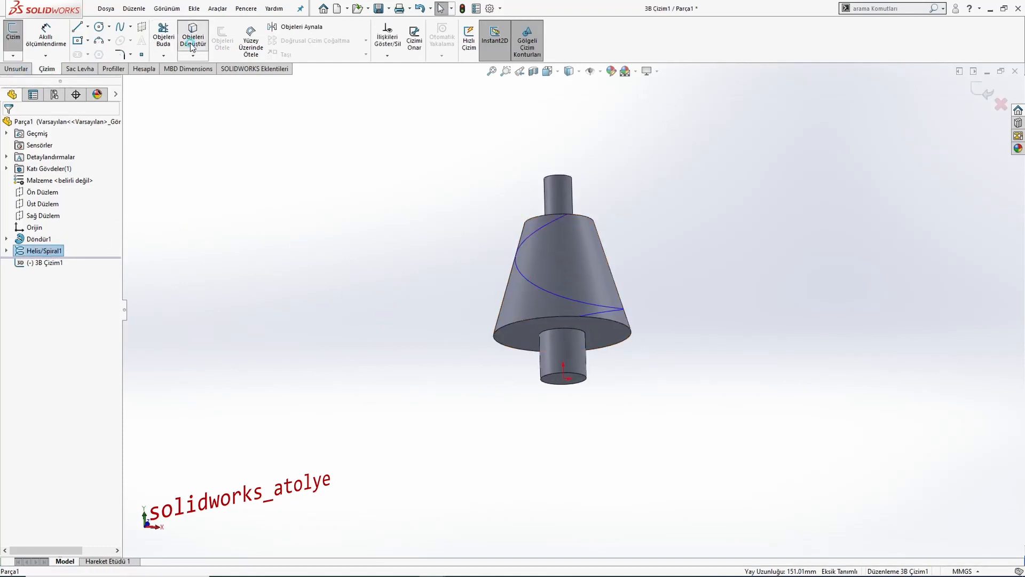
pyautogui.click(981, 92)
# Hide the original helix feature and check the converted 3D curve around the cone from the front and isometric views.
pyautogui.click(46, 251)
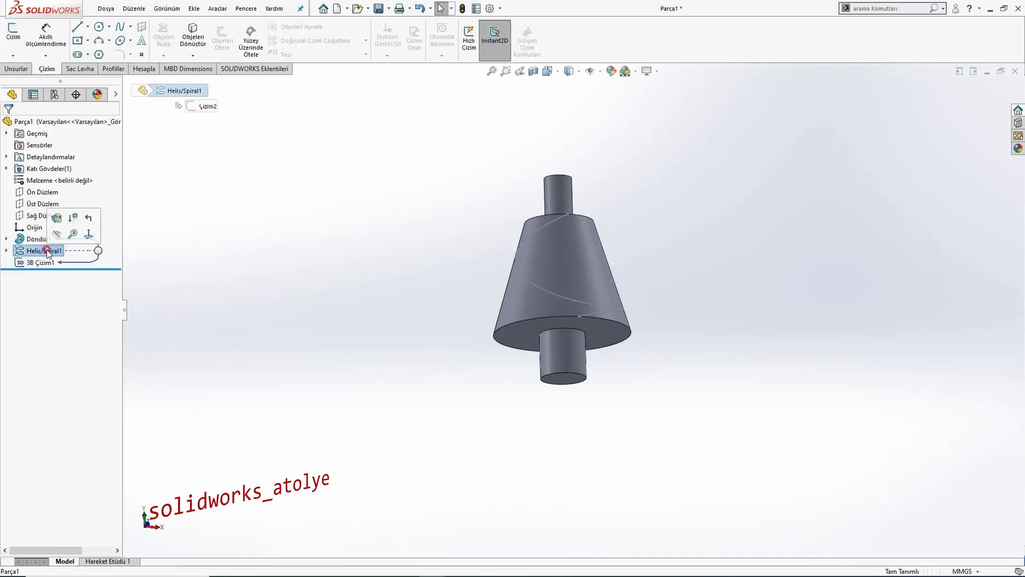
pyautogui.click(55, 235)
pyautogui.scroll(-4, 591, 305)
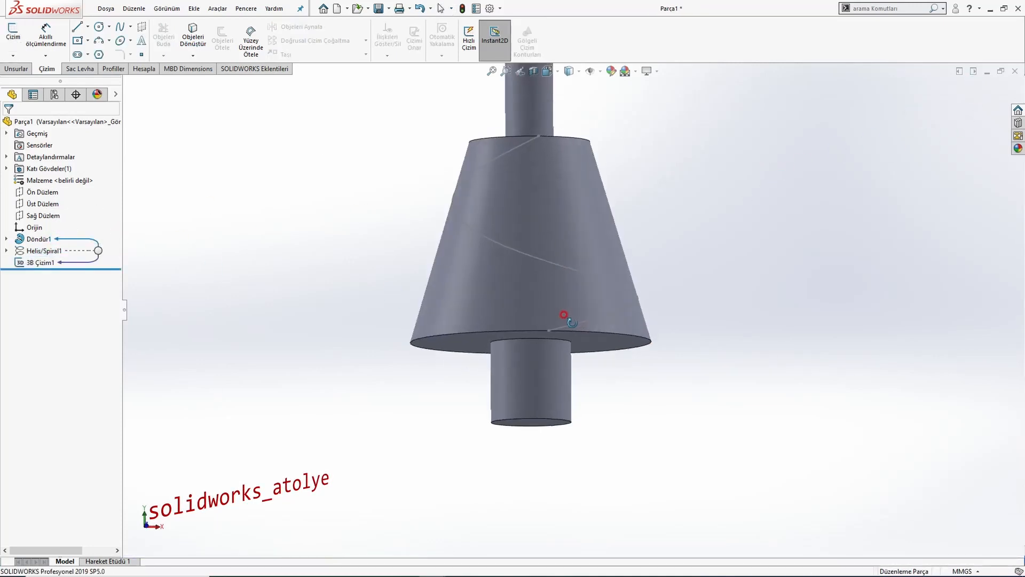
pyautogui.moveTo(568, 317); pyautogui.dragTo(622, 346, button='middle')
pyautogui.hotkey('ctrl', '1')
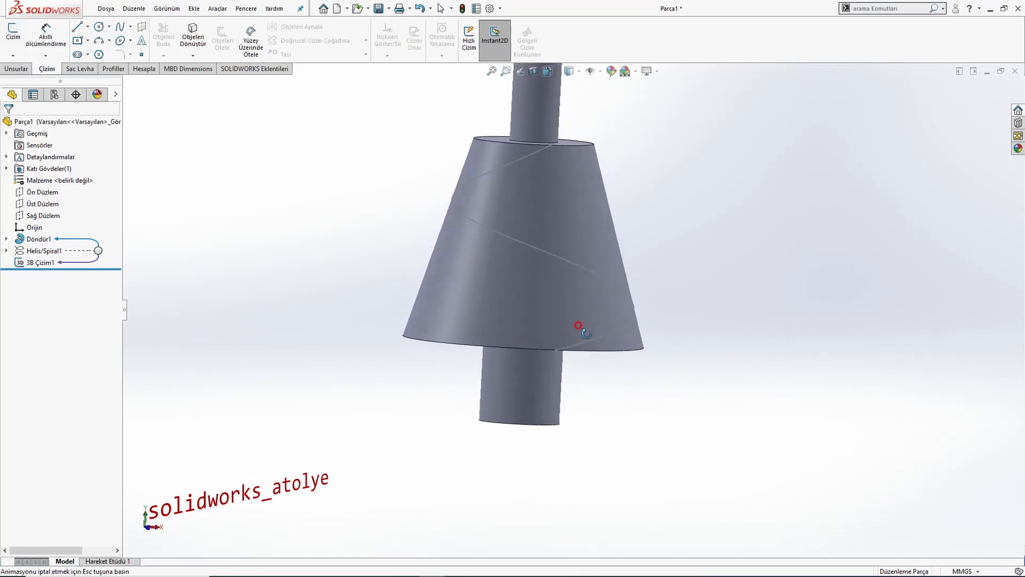
pyautogui.scroll(-2, 483, 215)
pyautogui.moveTo(483, 215)
pyautogui.mouseDown(button='middle')
pyautogui.moveTo(466, 151)
pyautogui.moveTo(486, 223)
pyautogui.mouseUp(button='middle')
pyautogui.hotkey('ctrl', '7')
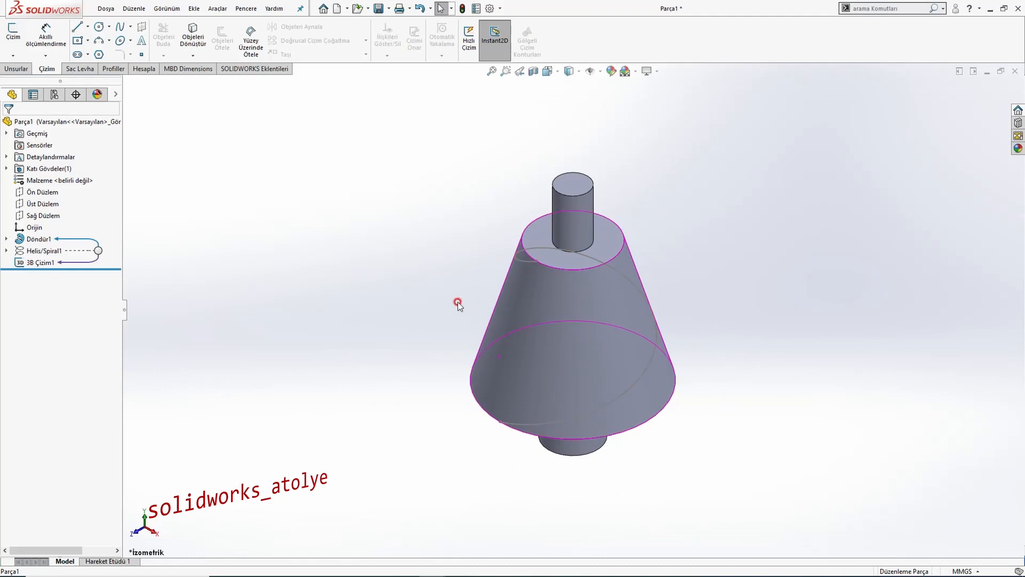
pyautogui.hotkey('ctrl', '1')
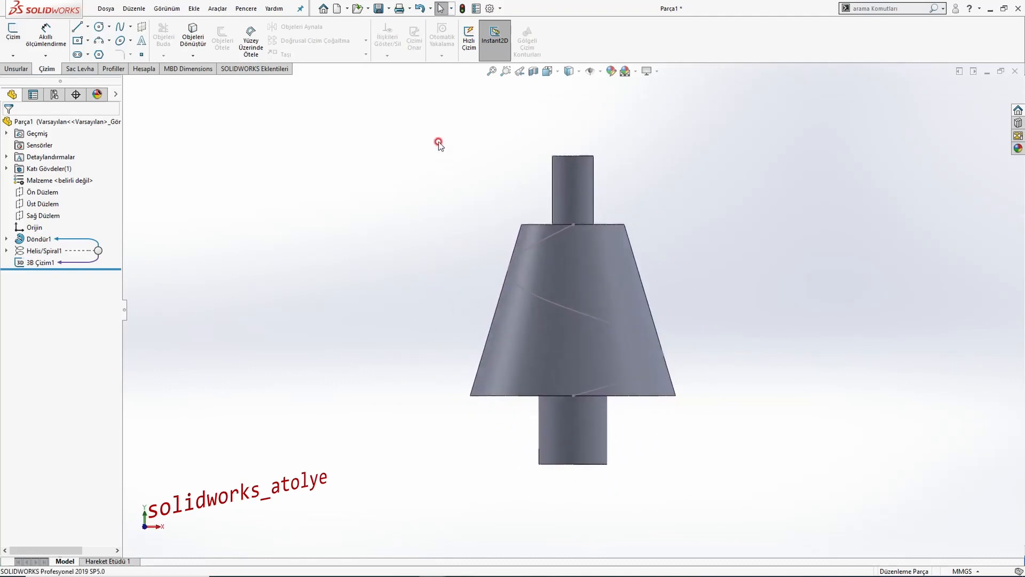
# Create a reference plane perpendicular to the 3D spiral curve through its endpoint on the cone's large bottom edge.
pyautogui.click(16, 69)
pyautogui.click(490, 45)
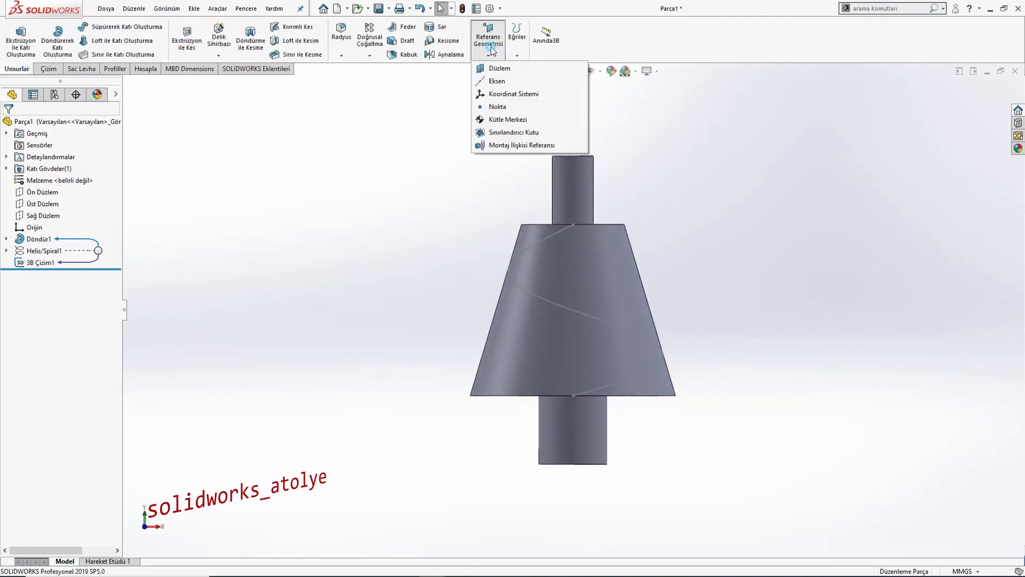
pyautogui.click(496, 68)
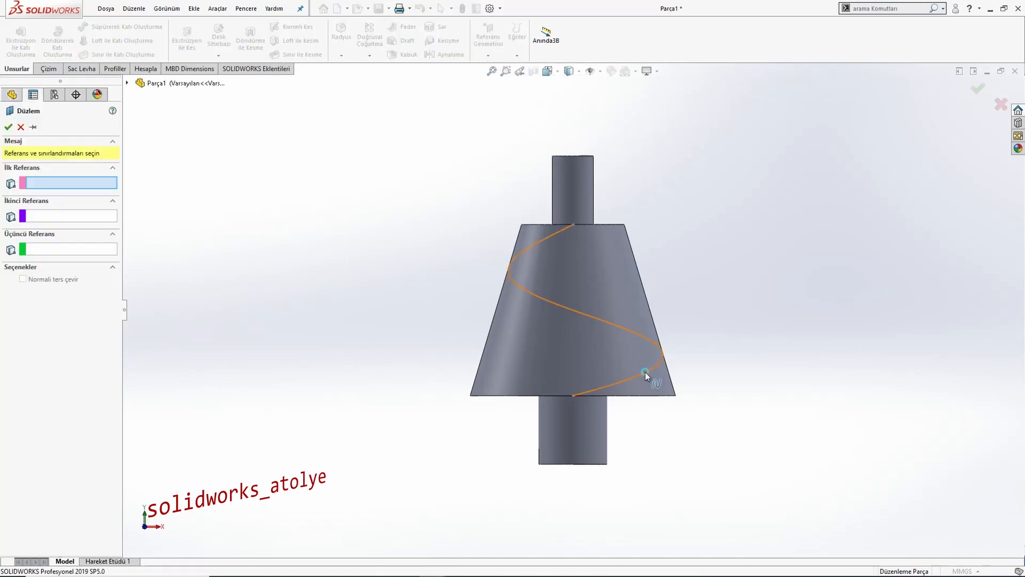
pyautogui.click(647, 373)
pyautogui.moveTo(598, 393); pyautogui.dragTo(598, 332, button='middle')
pyautogui.scroll(-4, 598, 332)
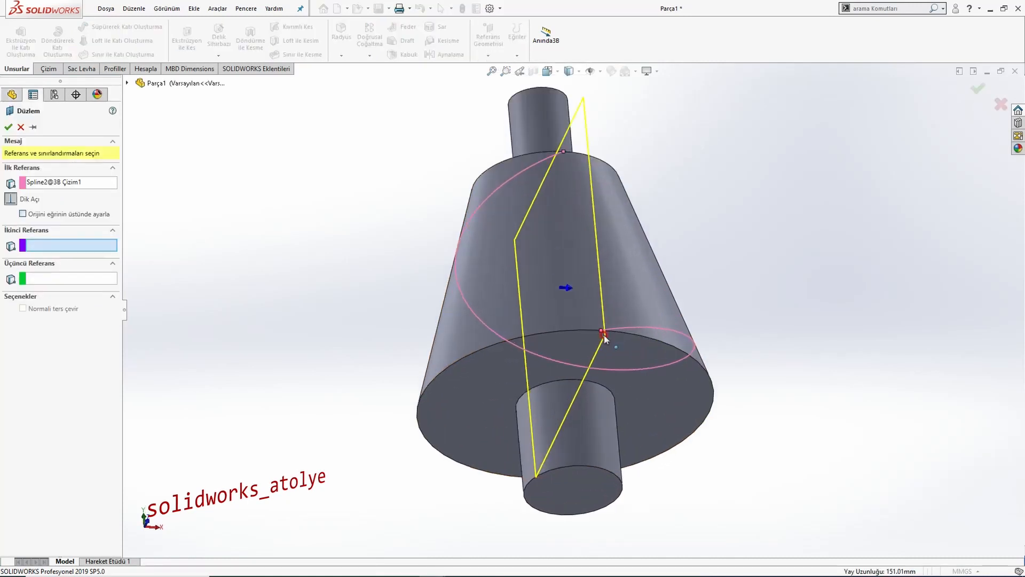
pyautogui.click(597, 326)
pyautogui.scroll(4, 600, 334)
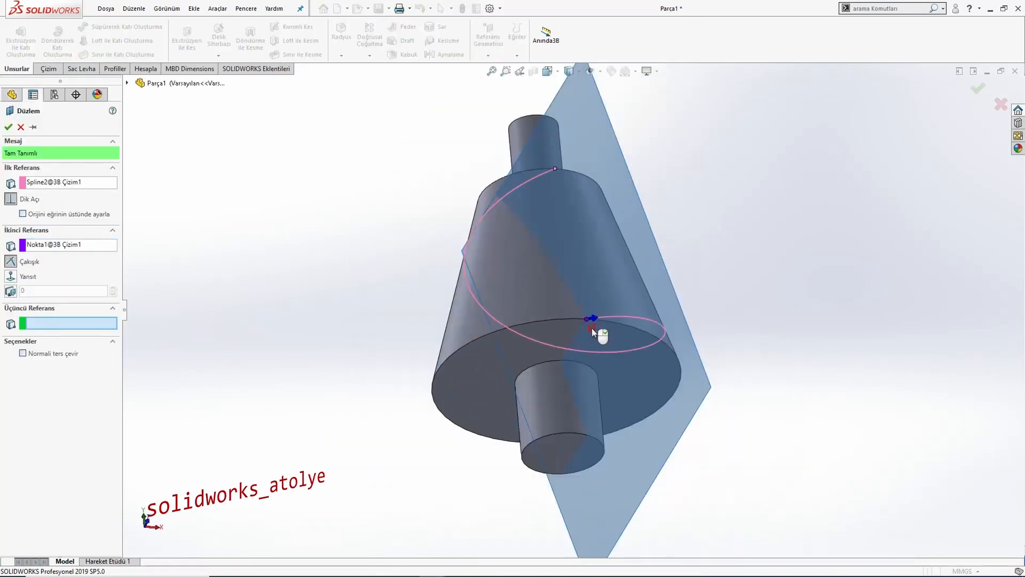
pyautogui.click(8, 128)
pyautogui.moveTo(508, 264); pyautogui.dragTo(532, 277, button='middle')
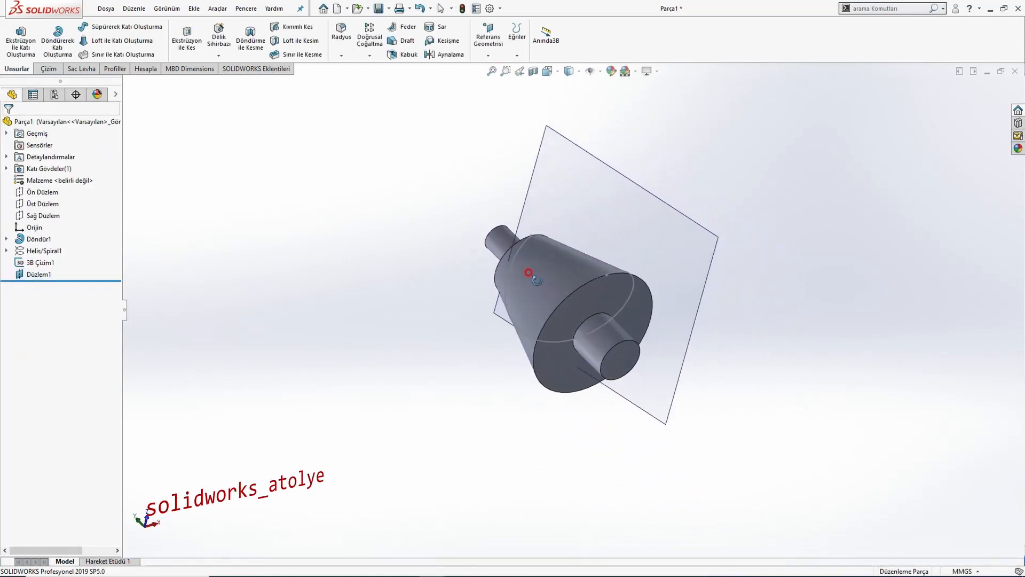
# Start a sketch on the plane perpendicular to the spiral and draw a circle about 6.6 mm in diameter centred on the spiral's endpoint.
pyautogui.click(650, 196)
pyautogui.click(670, 185)
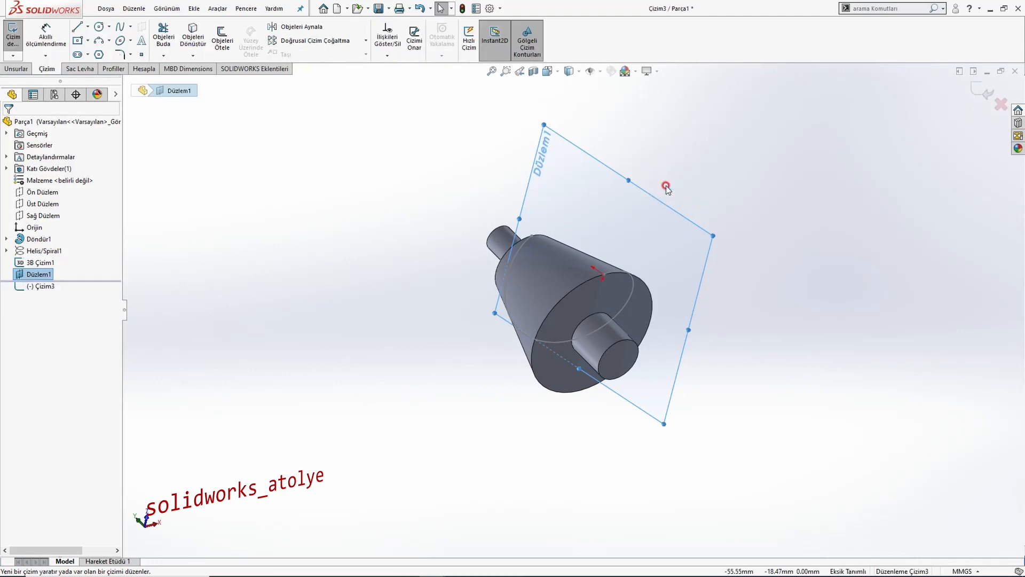
pyautogui.scroll(-3, 544, 370)
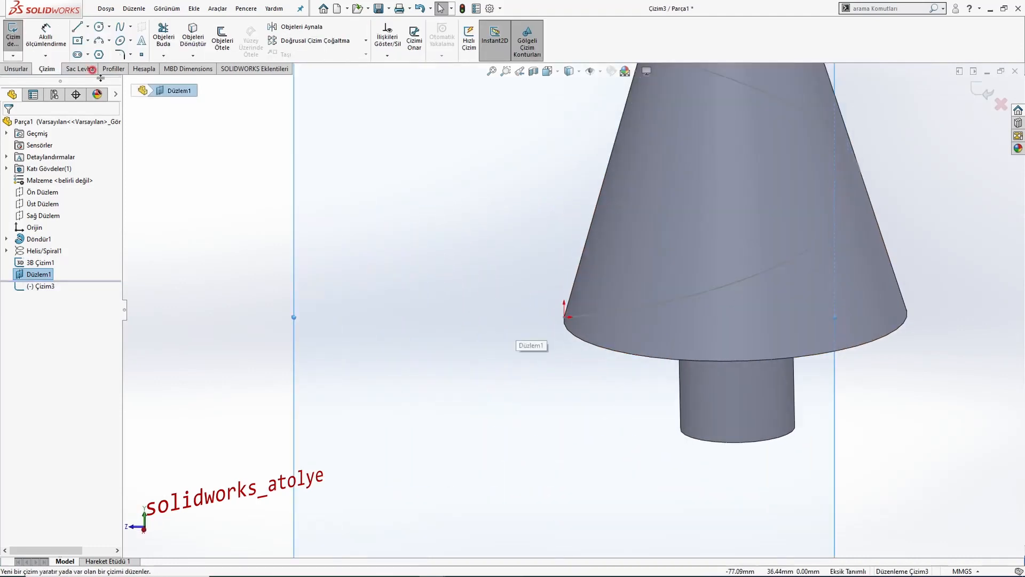
pyautogui.click(100, 26)
pyautogui.press('Escape')
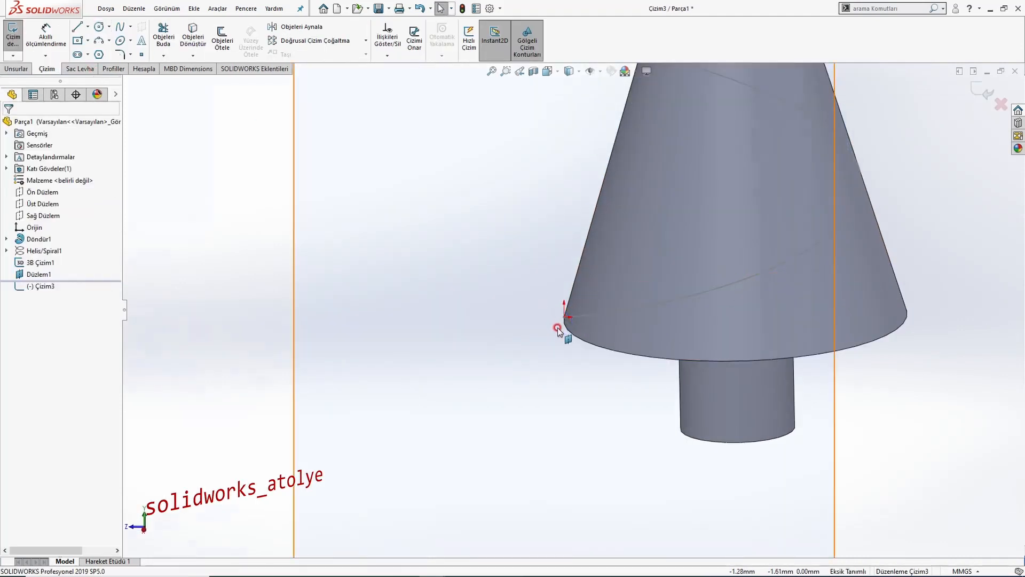
pyautogui.scroll(-3, 558, 328)
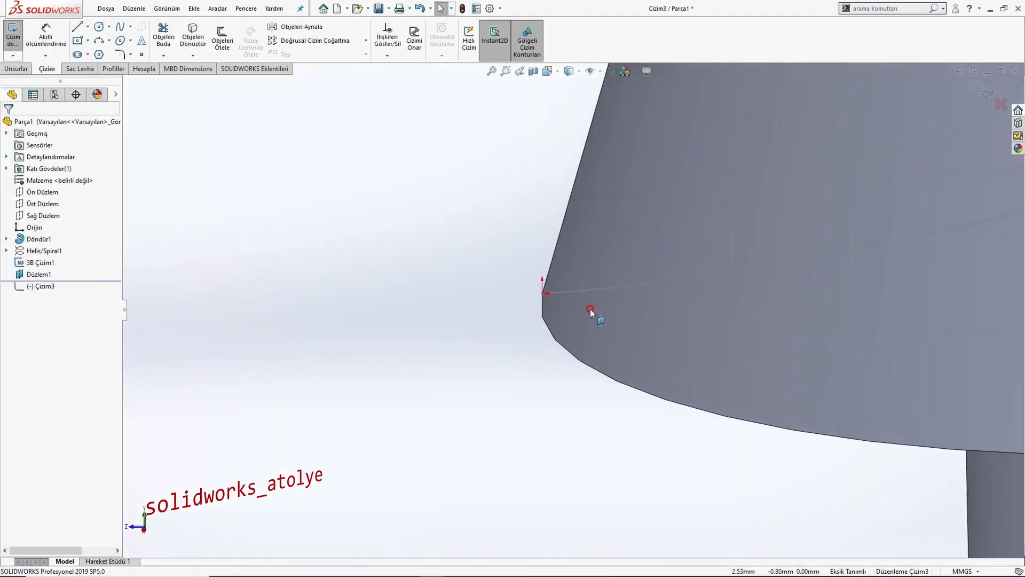
pyautogui.click(99, 28)
pyautogui.click(542, 293)
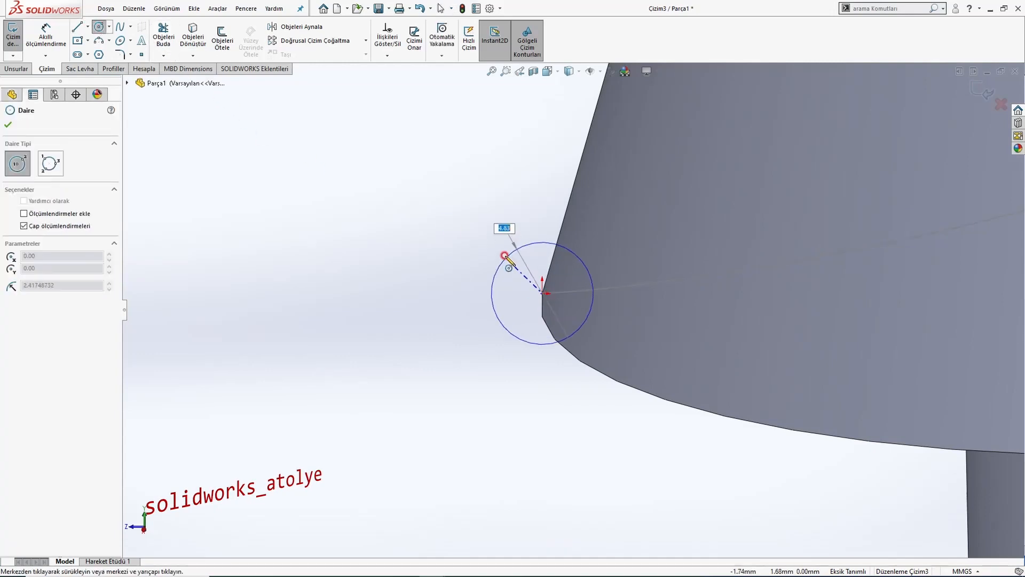
pyautogui.press('Escape')
# Check the groove size in the Örnek146 drawing, dimension the circle's diameter to 10 mm and finish the sketch.
pyautogui.scroll(6, 517, 274)
pyautogui.hotkey('alt', 'Tab')
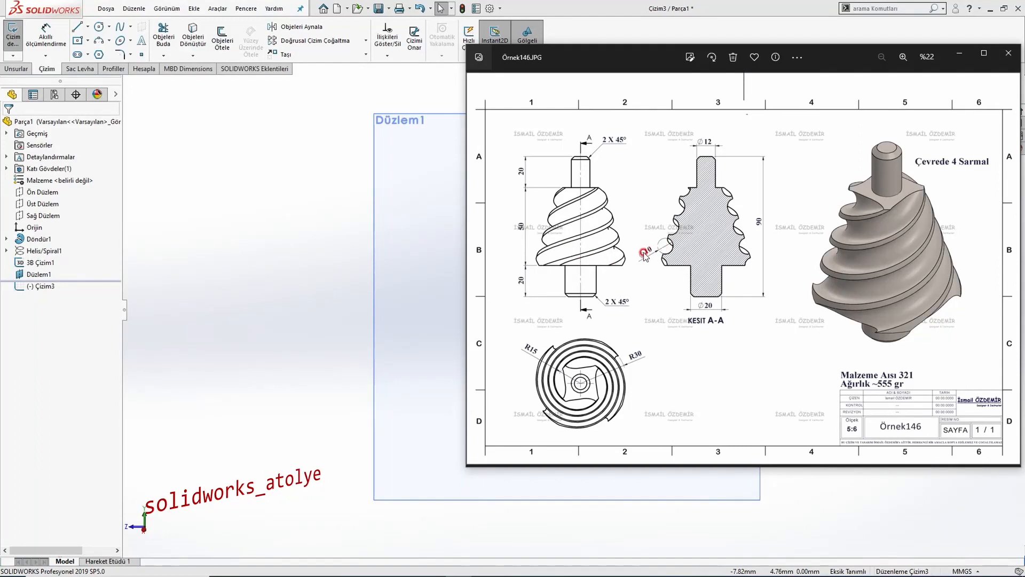
pyautogui.click(396, 264)
pyautogui.click(46, 36)
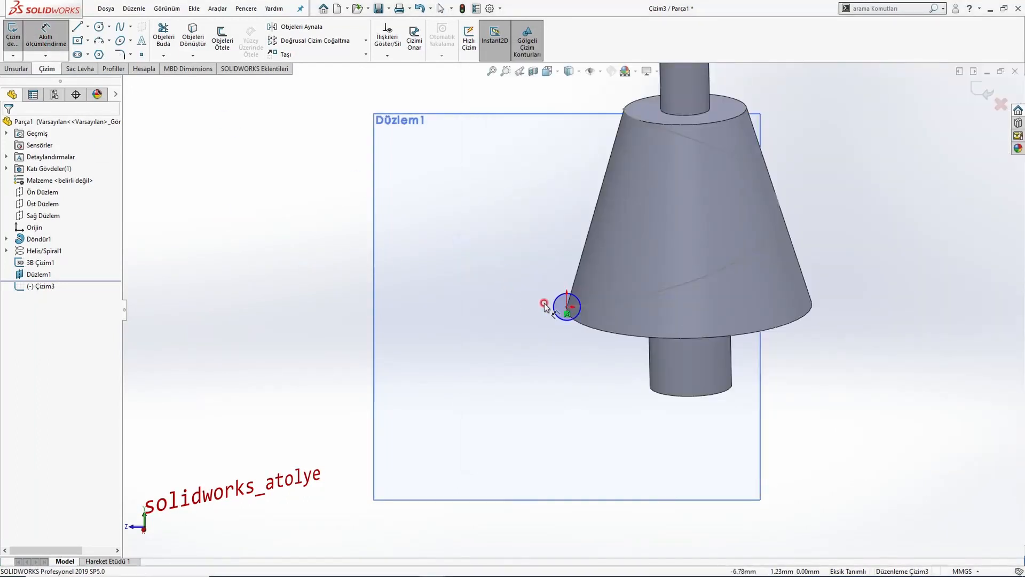
pyautogui.click(554, 303)
pyautogui.click(526, 271)
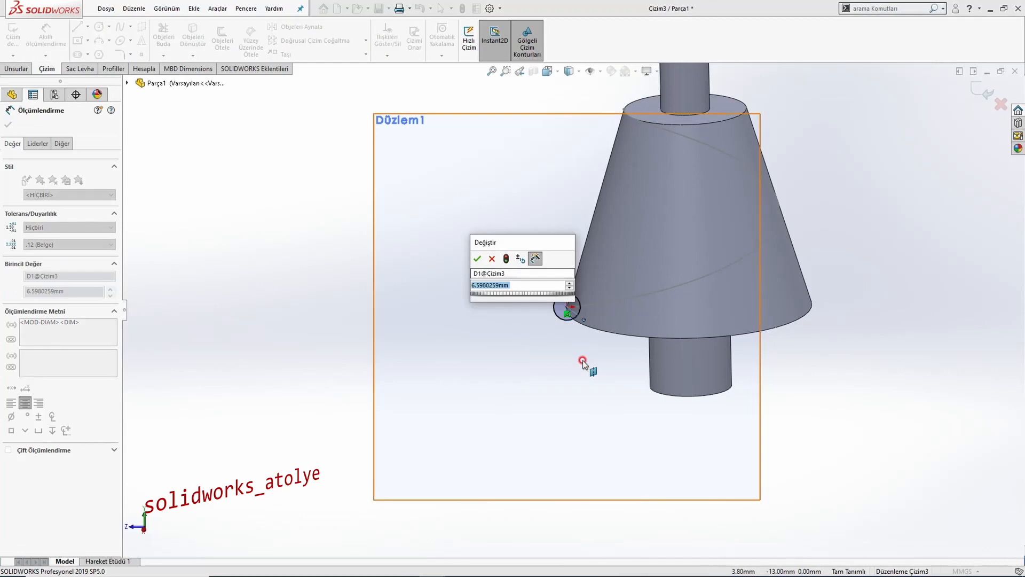
pyautogui.write('10')
pyautogui.press('Return')
pyautogui.press('Escape')
pyautogui.click(982, 90)
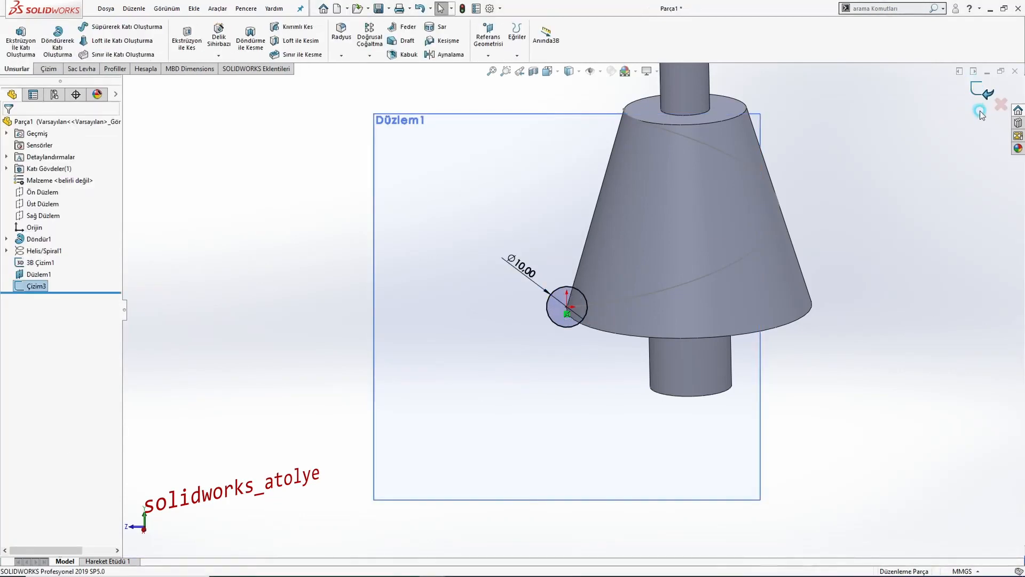
# Hide the reference plane that carries the groove profile circle.
pyautogui.scroll(1, 456, 376)
pyautogui.scroll(1, 476, 310)
pyautogui.click(476, 310)
pyautogui.click(532, 292)
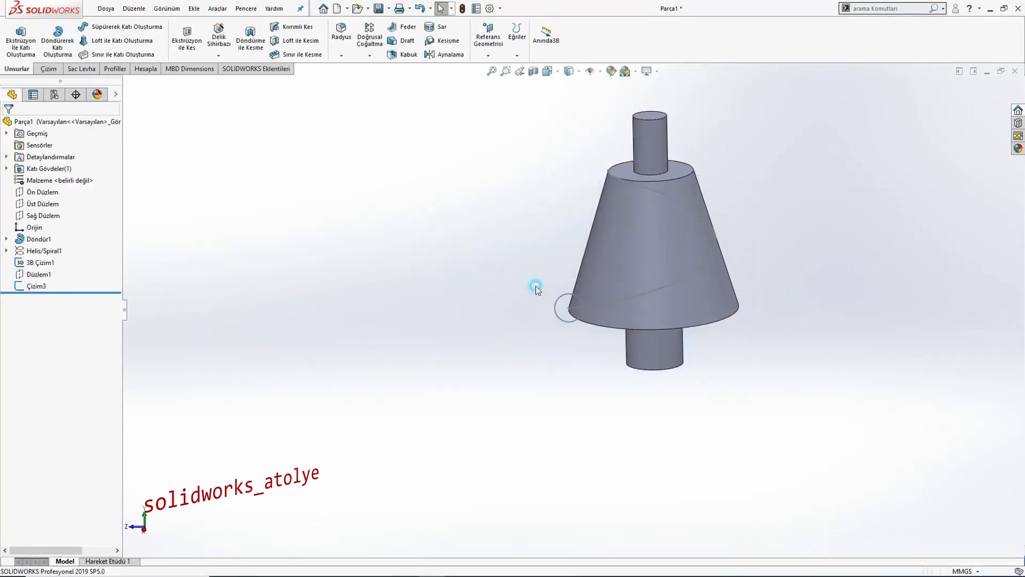
# Cut a spiral groove into the cone with a swept cut, using the 10 mm circle as profile and the 3D spiral sketch as path.
pyautogui.moveTo(536, 286); pyautogui.dragTo(662, 219, button='middle')
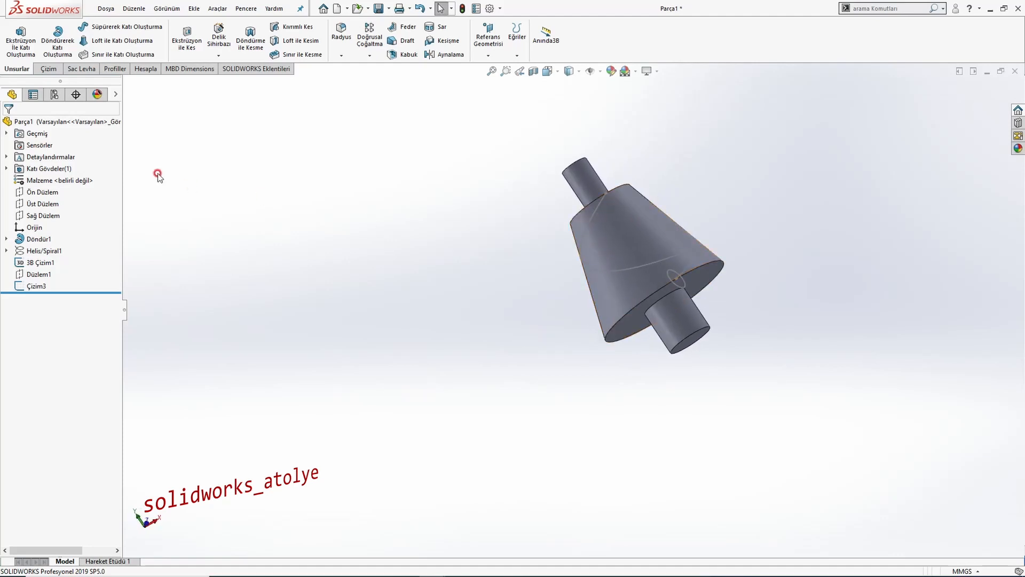
pyautogui.scroll(-2, 686, 269)
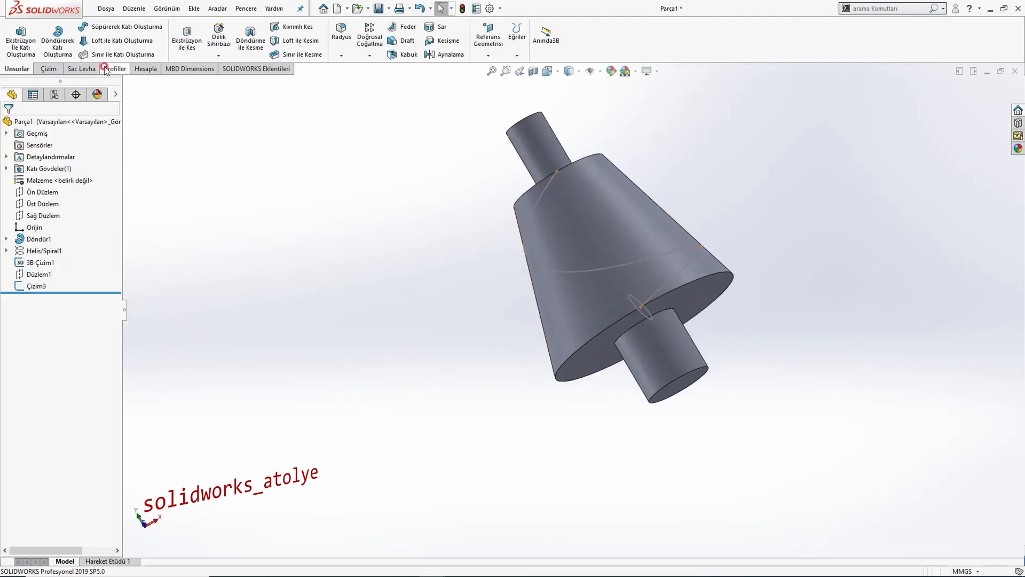
pyautogui.moveTo(602, 345); pyautogui.dragTo(618, 267, button='middle')
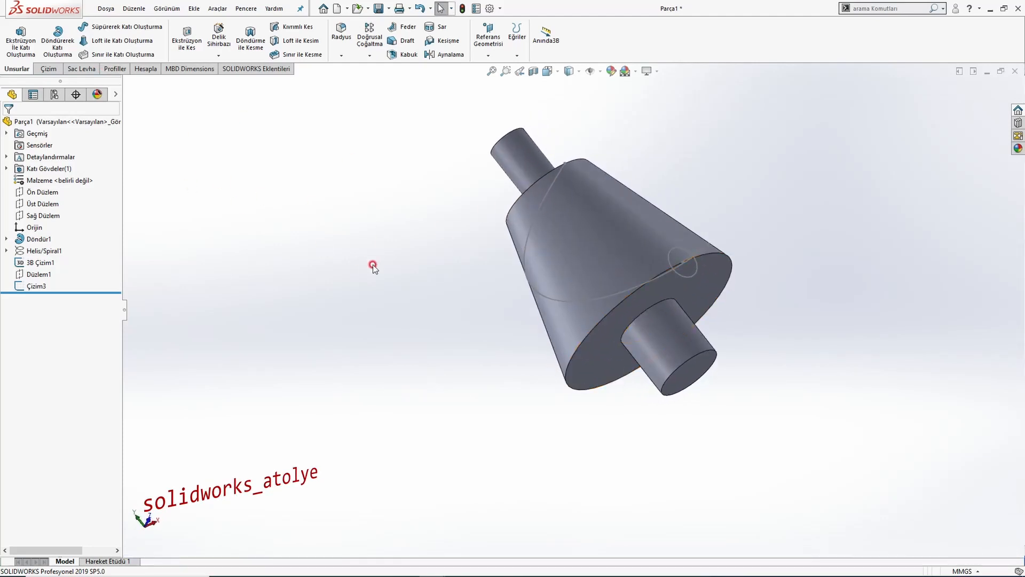
pyautogui.moveTo(373, 267); pyautogui.dragTo(402, 287, button='middle')
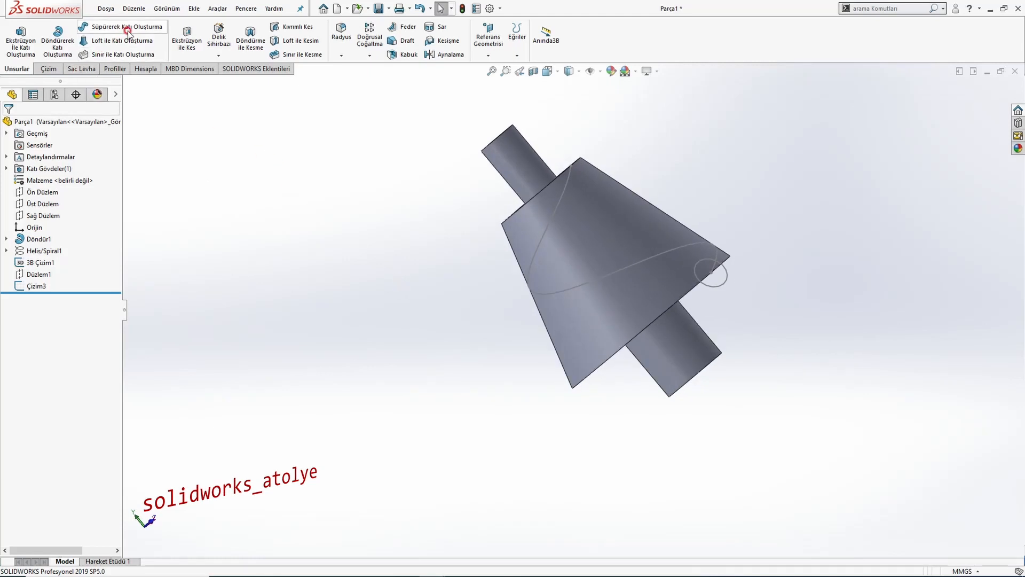
pyautogui.click(294, 29)
pyautogui.click(727, 284)
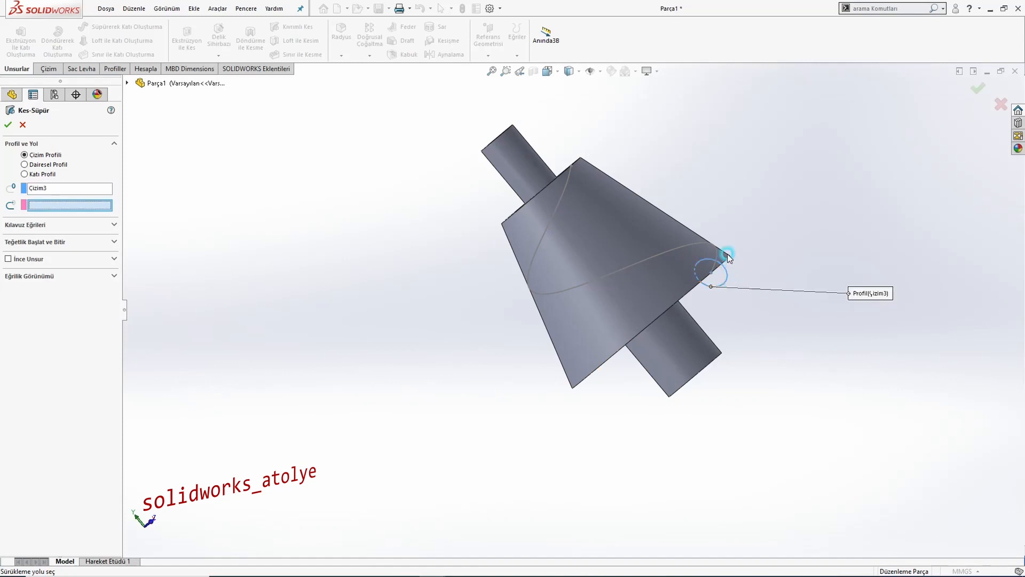
pyautogui.click(716, 248)
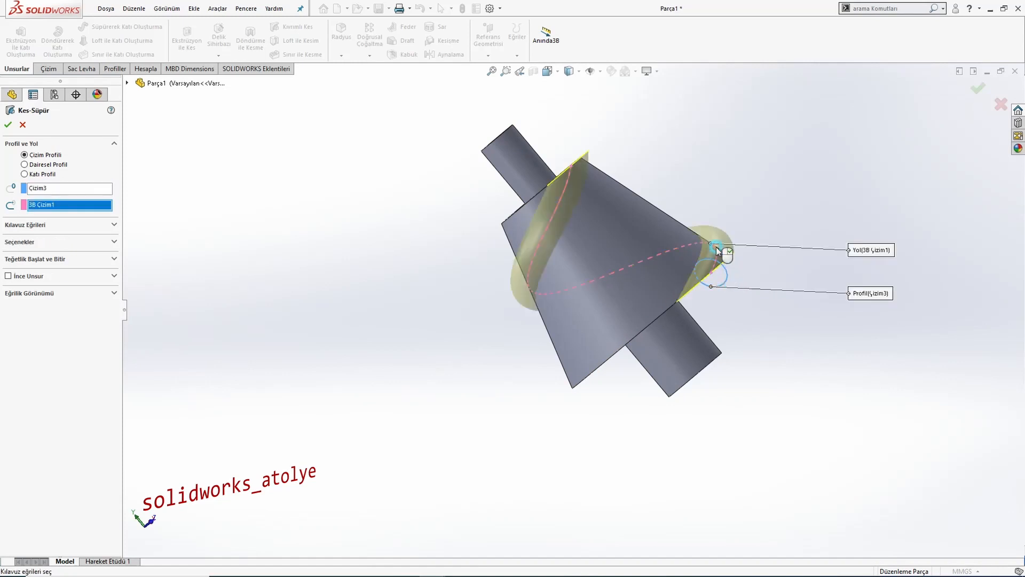
pyautogui.click(9, 125)
pyautogui.moveTo(581, 267); pyautogui.dragTo(510, 184, button='middle')
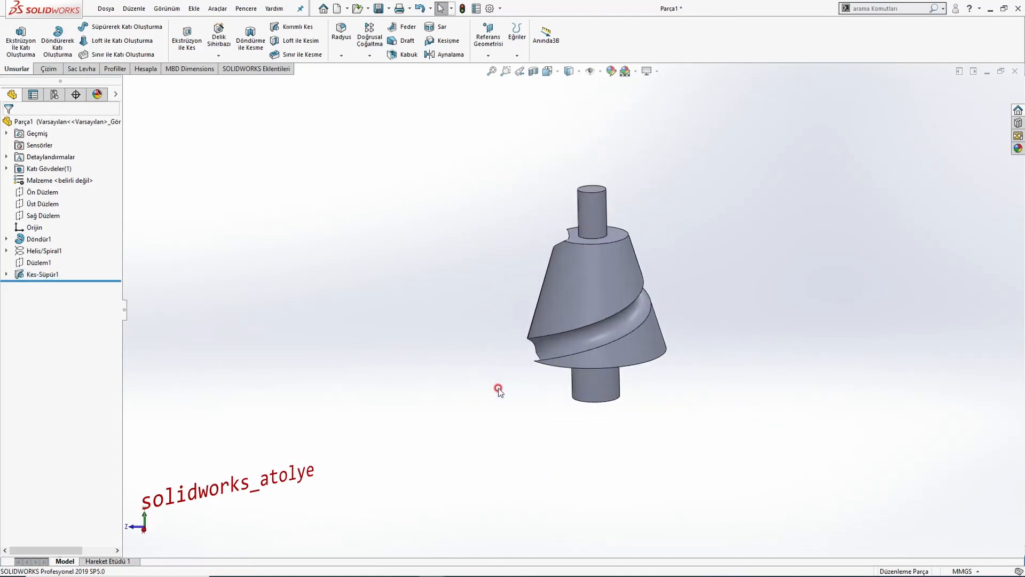
pyautogui.click(30, 193)
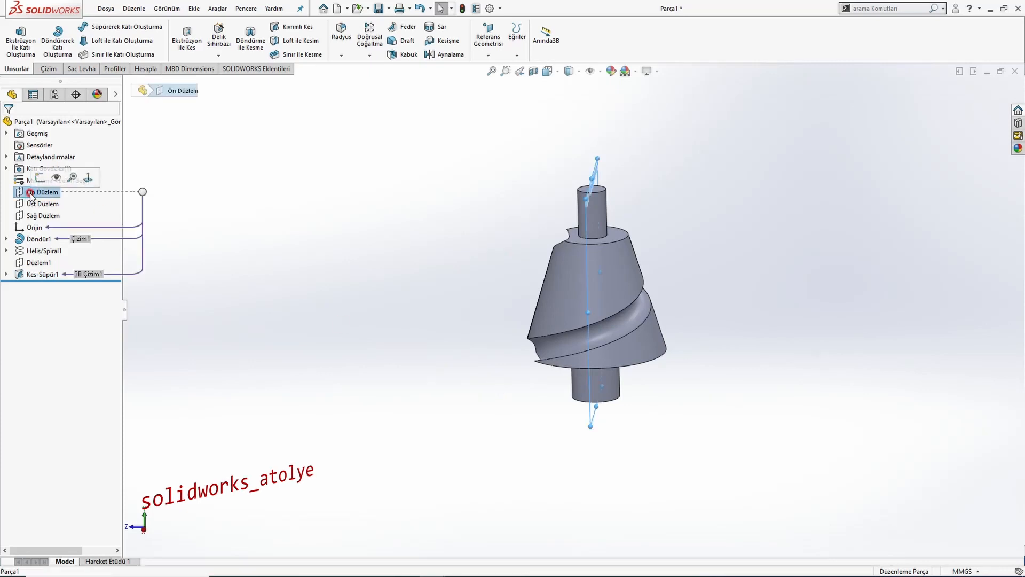
pyautogui.click(43, 216)
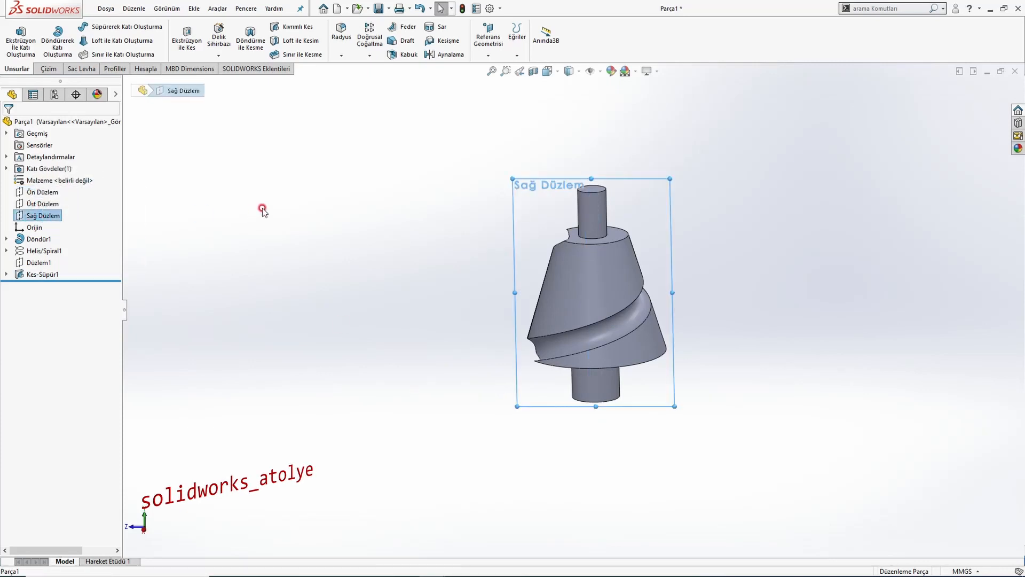
pyautogui.click(259, 213)
pyautogui.click(488, 55)
pyautogui.click(501, 68)
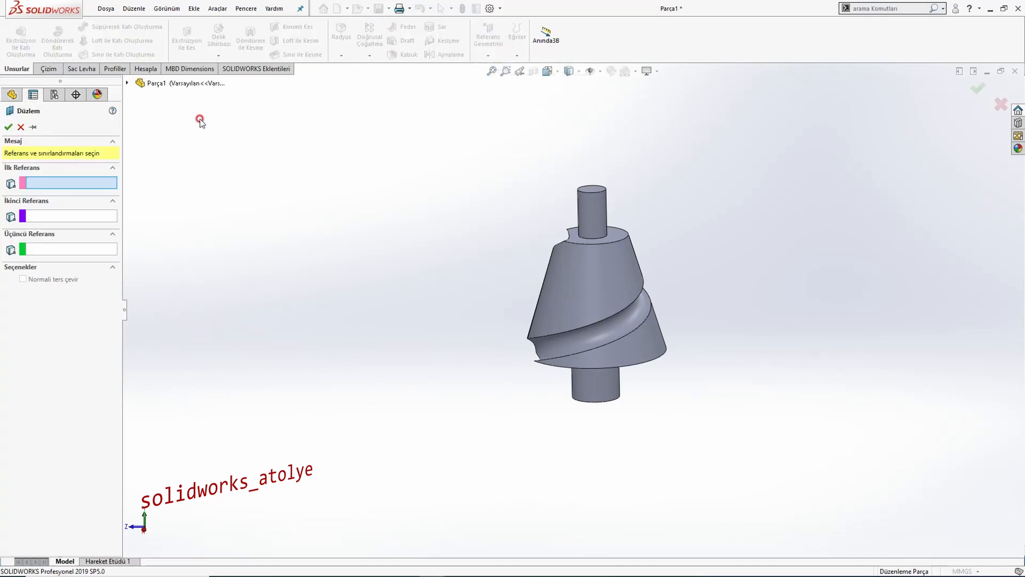
pyautogui.click(130, 88)
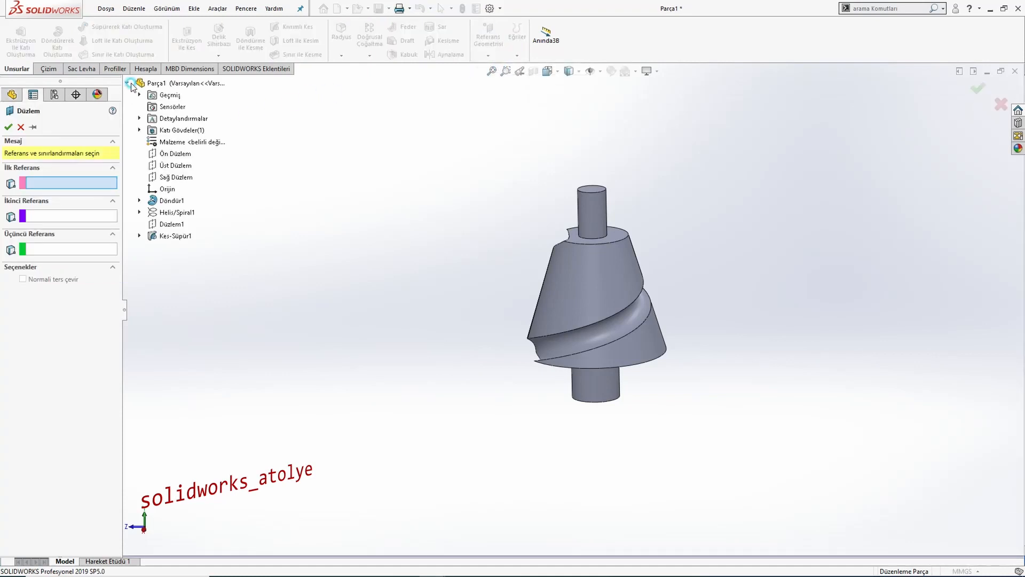
pyautogui.click(177, 154)
pyautogui.click(173, 178)
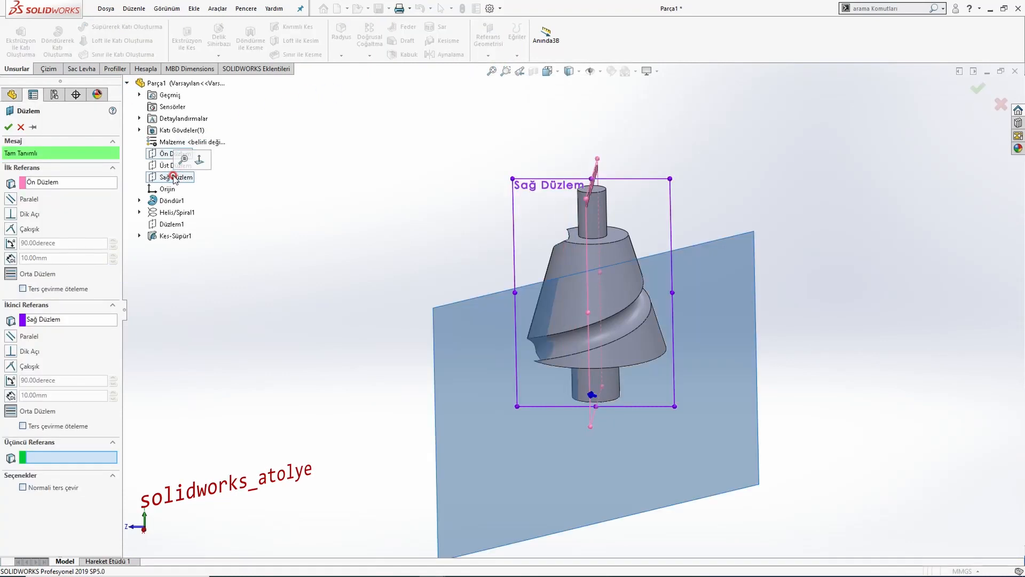
pyautogui.moveTo(410, 274); pyautogui.dragTo(441, 271, button='middle')
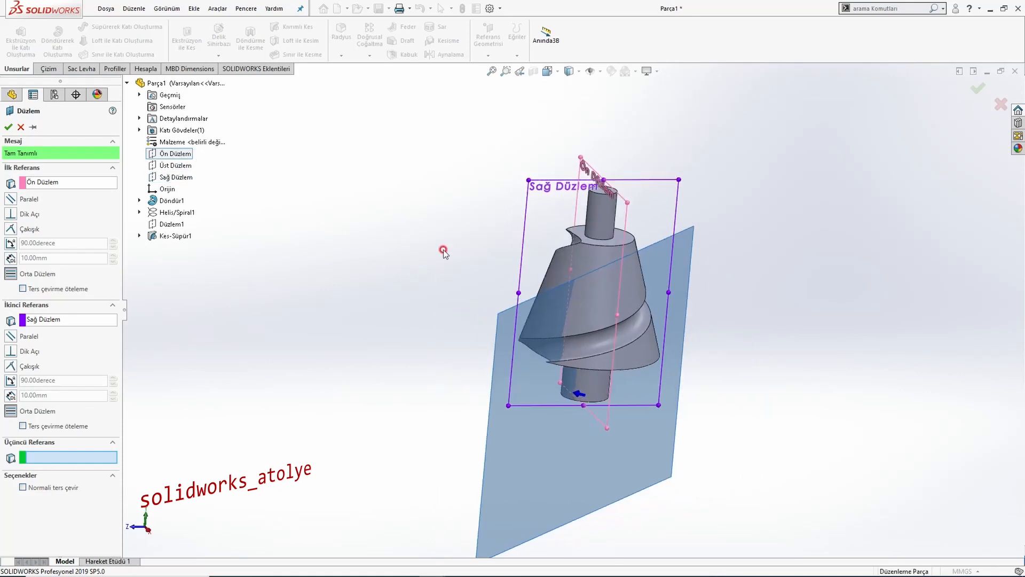
pyautogui.press('Escape')
# Create a reference axis along the part's centre from the intersection of the Front (Ön Düzlem) and Right (Sağ Düzlem) planes.
pyautogui.click(488, 40)
pyautogui.click(497, 82)
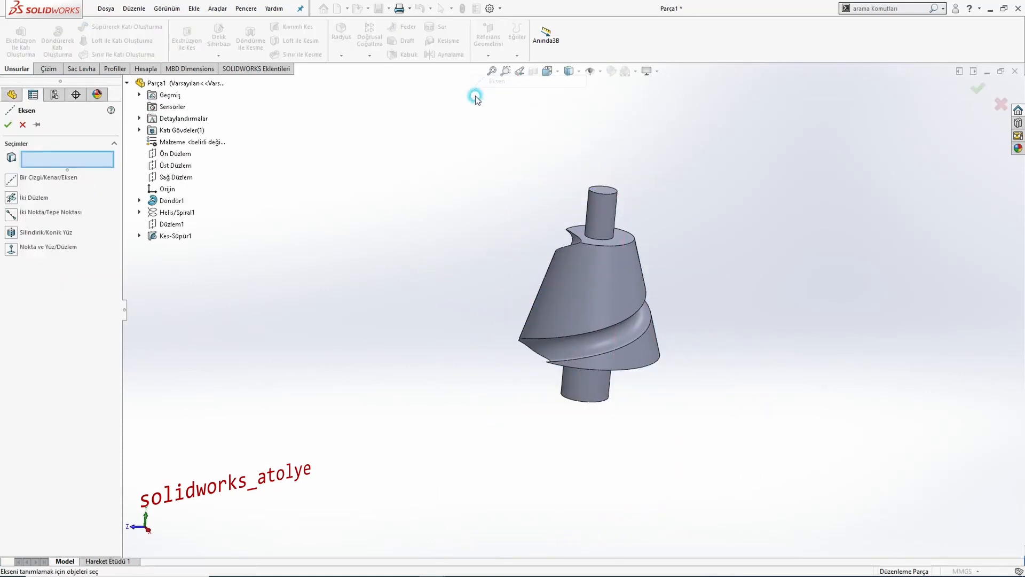
pyautogui.click(173, 155)
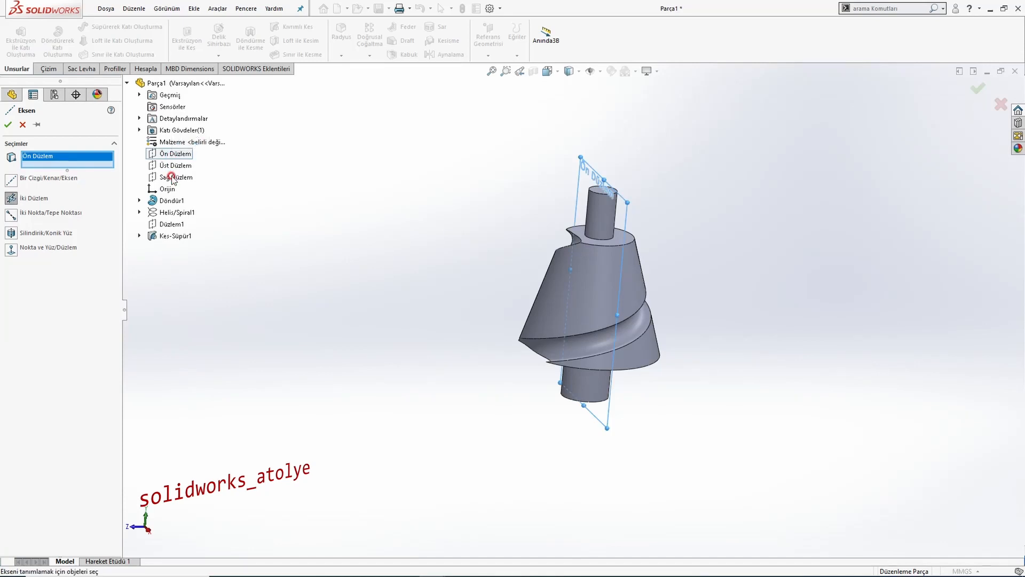
pyautogui.click(172, 178)
pyautogui.click(11, 124)
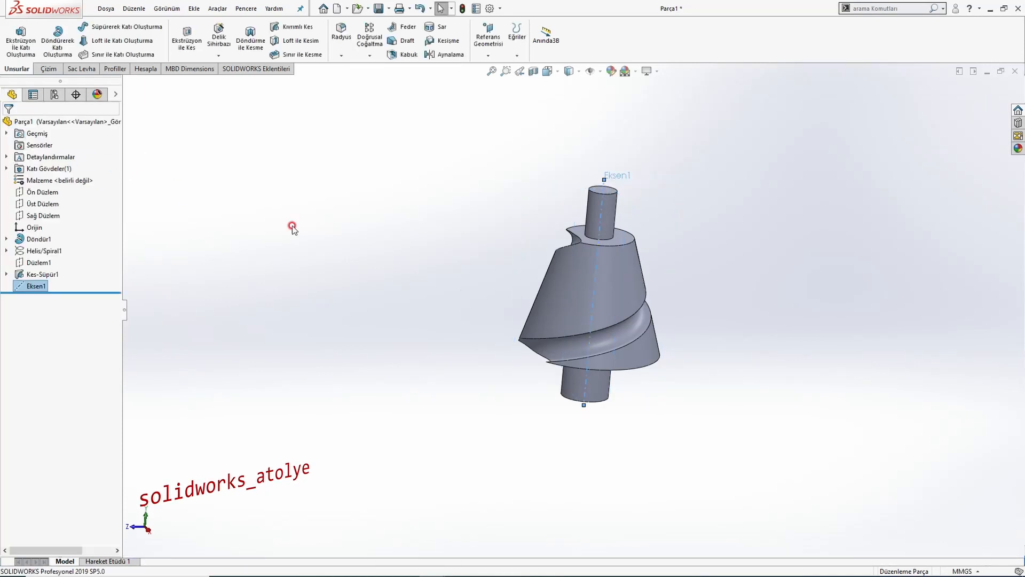
# Circular-pattern the swept groove cut around the reference axis with 4 equally spaced instances over 360°, checking the groove count in the drawing.
pyautogui.scroll(-3, 593, 307)
pyautogui.moveTo(597, 288); pyautogui.dragTo(567, 283, button='middle')
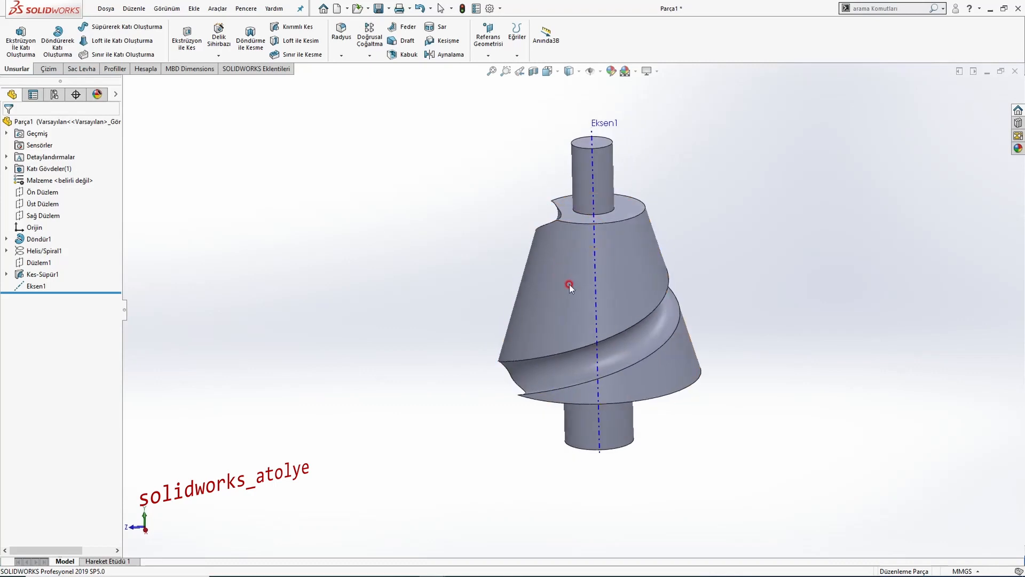
pyautogui.click(594, 264)
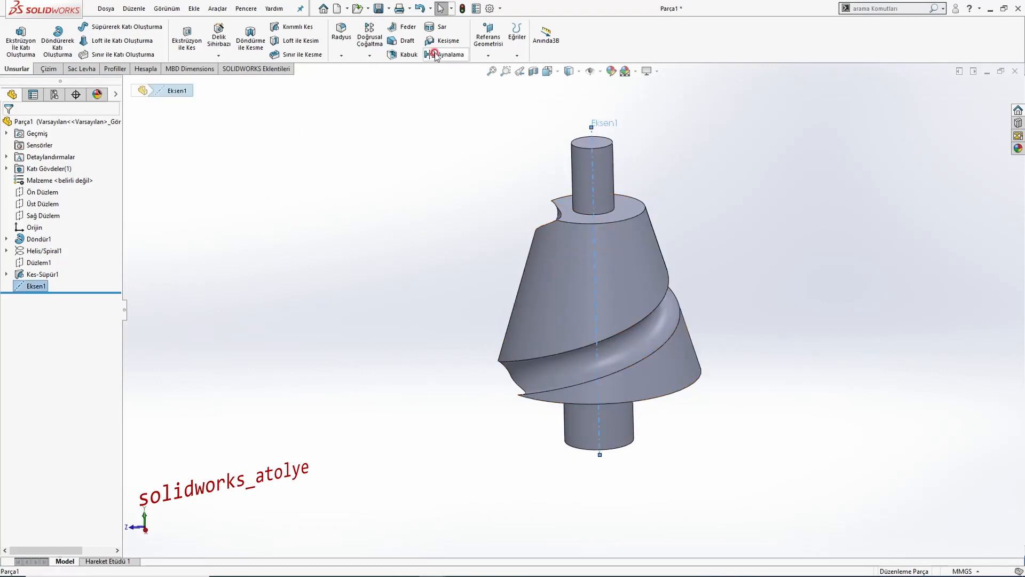
pyautogui.click(370, 55)
pyautogui.click(393, 83)
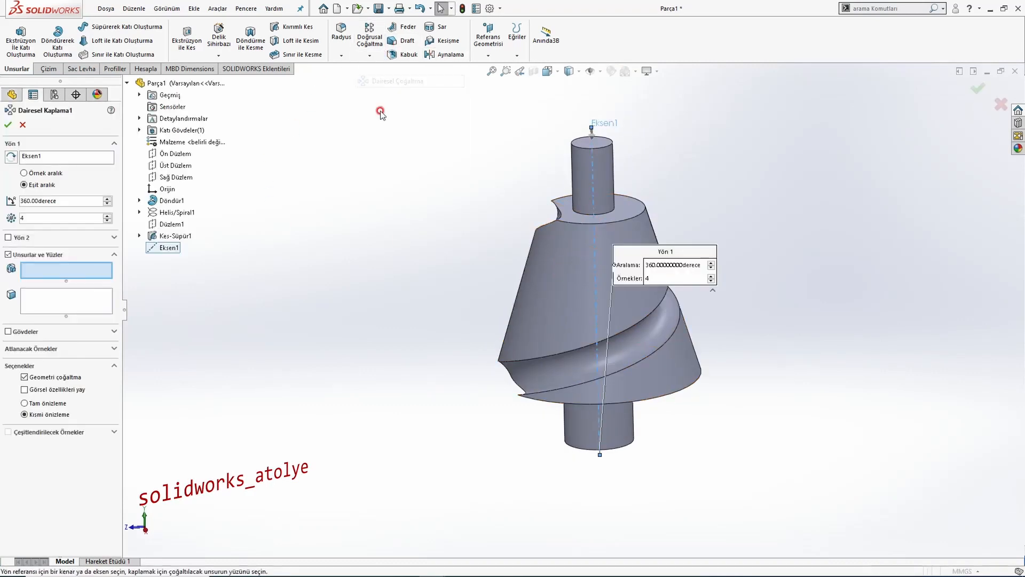
pyautogui.click(539, 371)
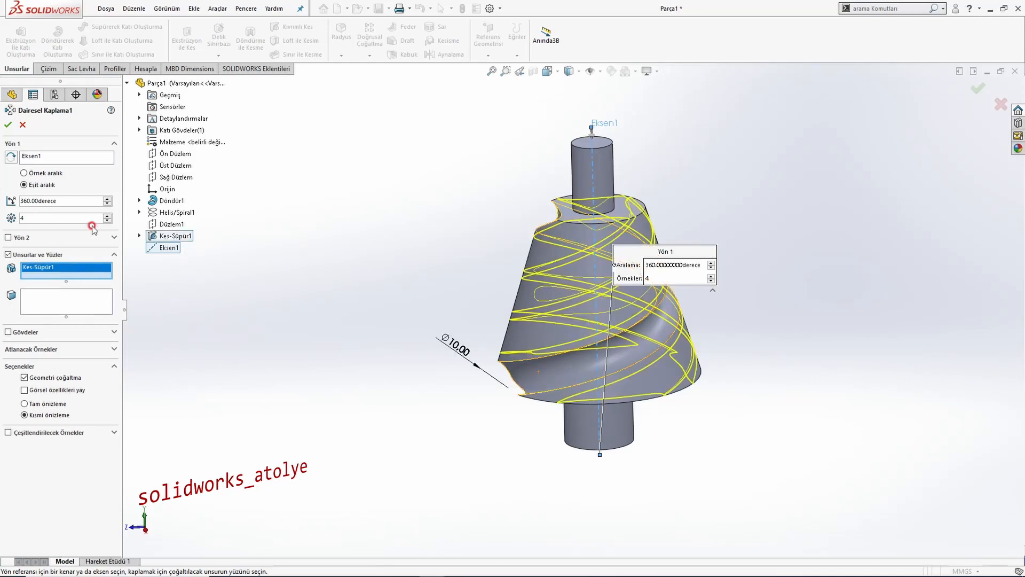
pyautogui.hotkey('alt', 'Tab')
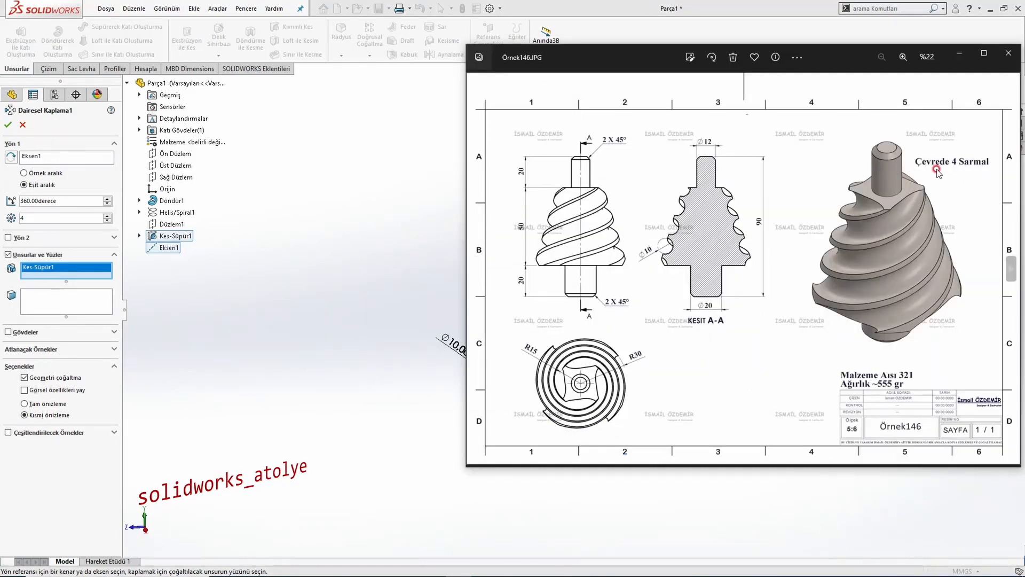
pyautogui.click(389, 218)
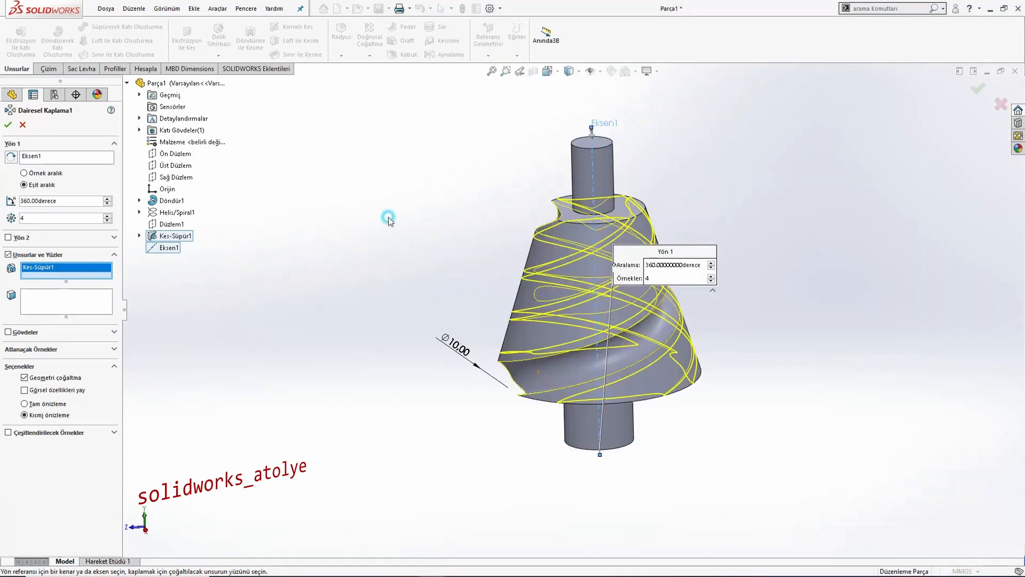
pyautogui.click(10, 126)
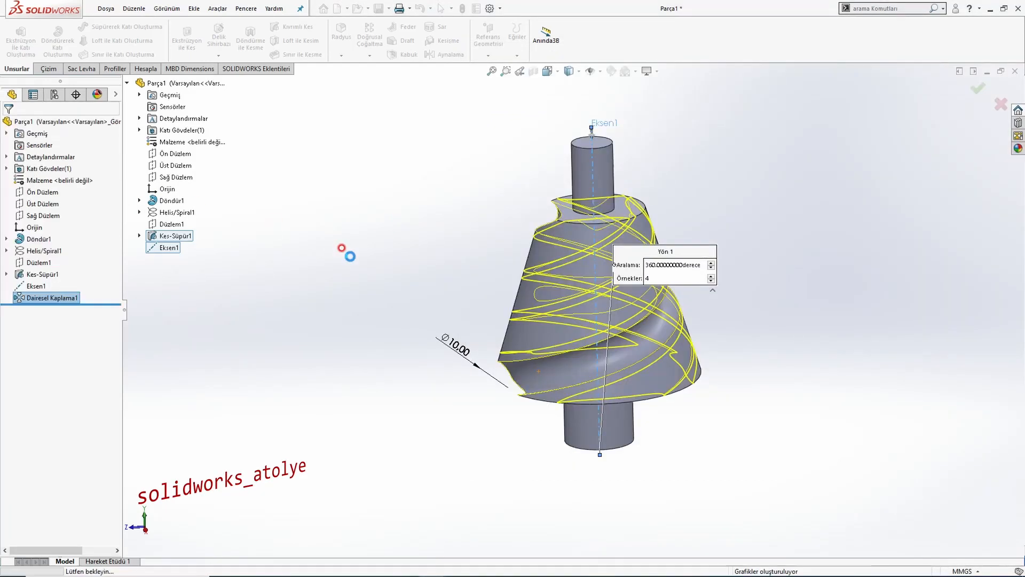
# Hide the reference axis and view the grooved cone from the side.
pyautogui.click(592, 180)
pyautogui.click(642, 149)
pyautogui.scroll(2, 636, 252)
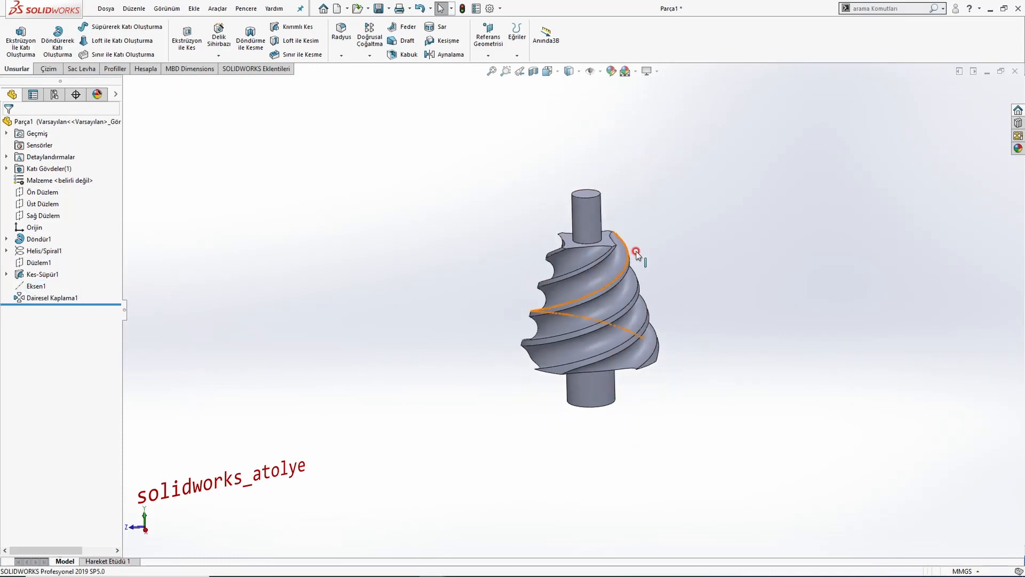
pyautogui.moveTo(586, 355); pyautogui.dragTo(579, 383, button='middle')
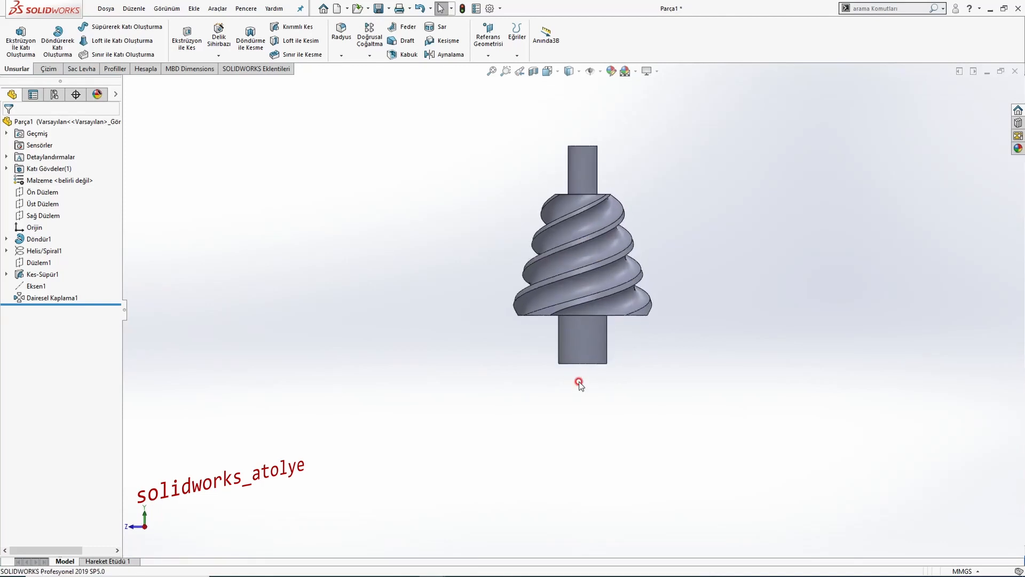
# Check the end chamfers in the drawing and chamfer the outer end edges of the upper and lower shafts 2 mm at 45°.
pyautogui.hotkey('alt', 'Tab')
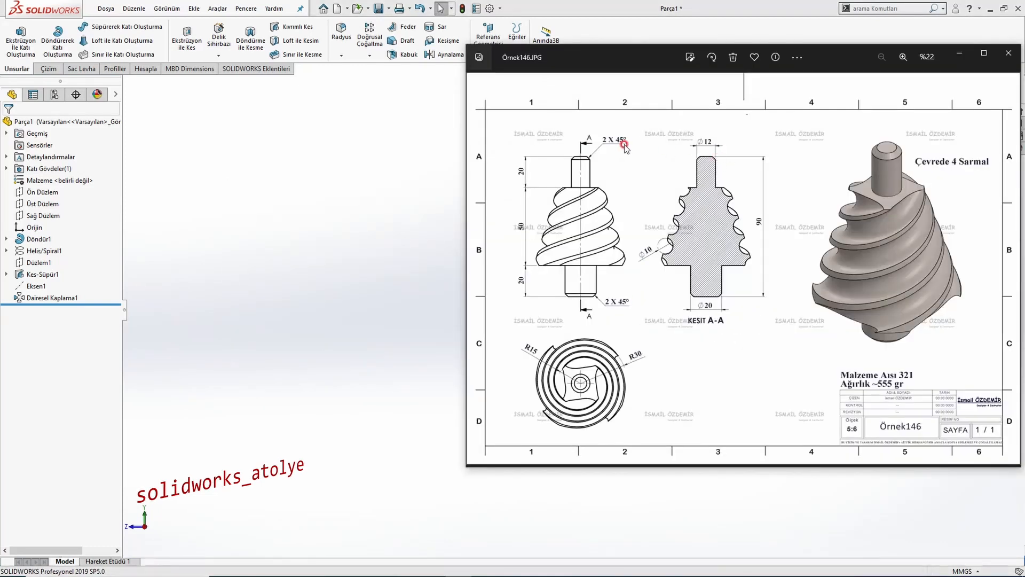
pyautogui.click(402, 303)
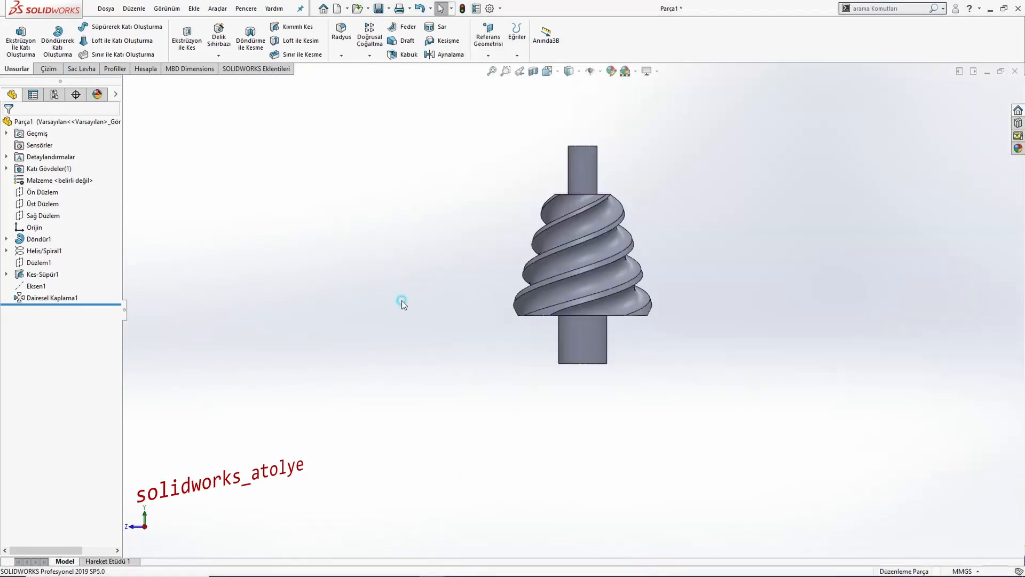
pyautogui.click(344, 56)
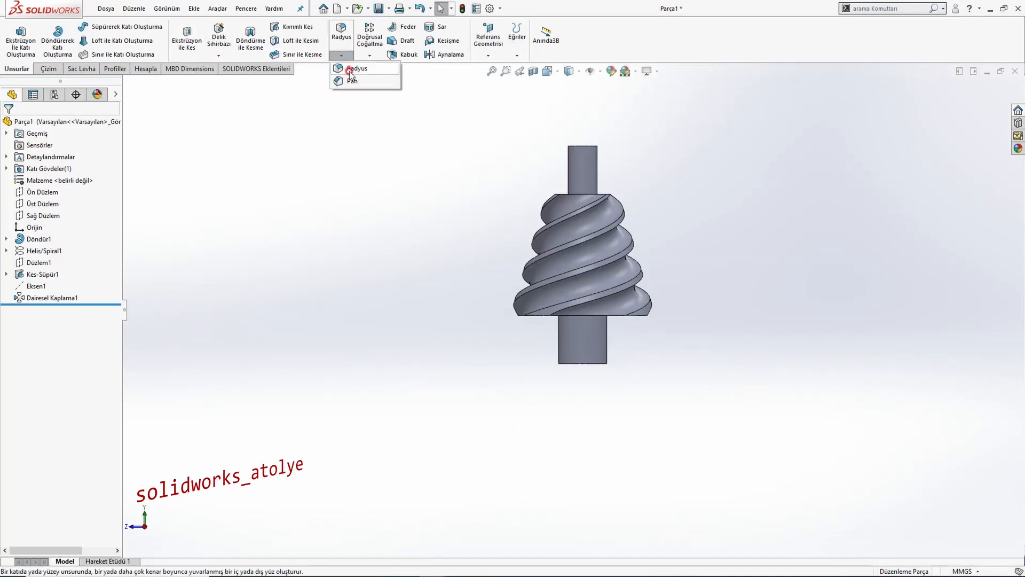
pyautogui.click(352, 81)
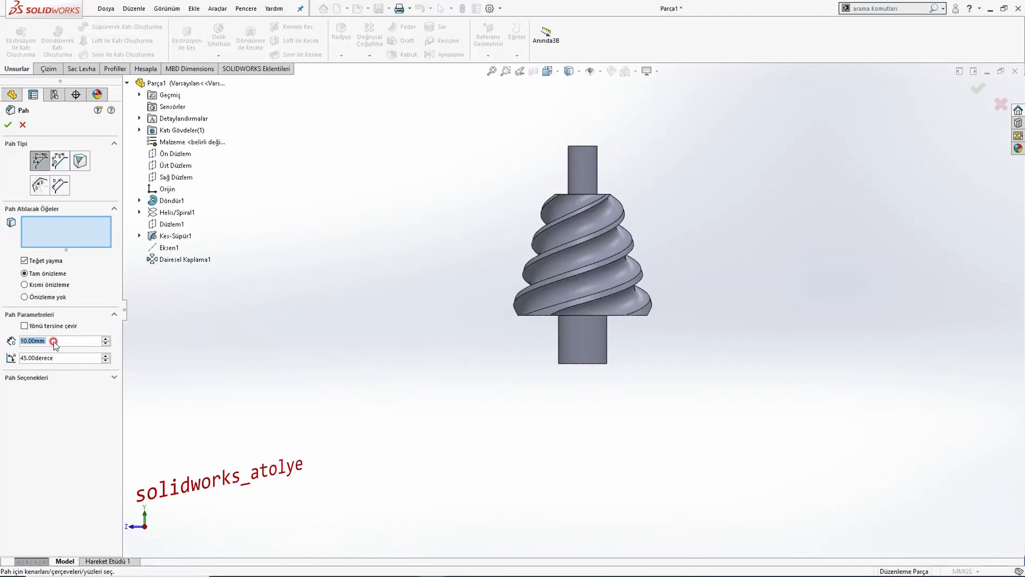
pyautogui.write('2')
pyautogui.moveTo(495, 171); pyautogui.dragTo(558, 177, button='middle')
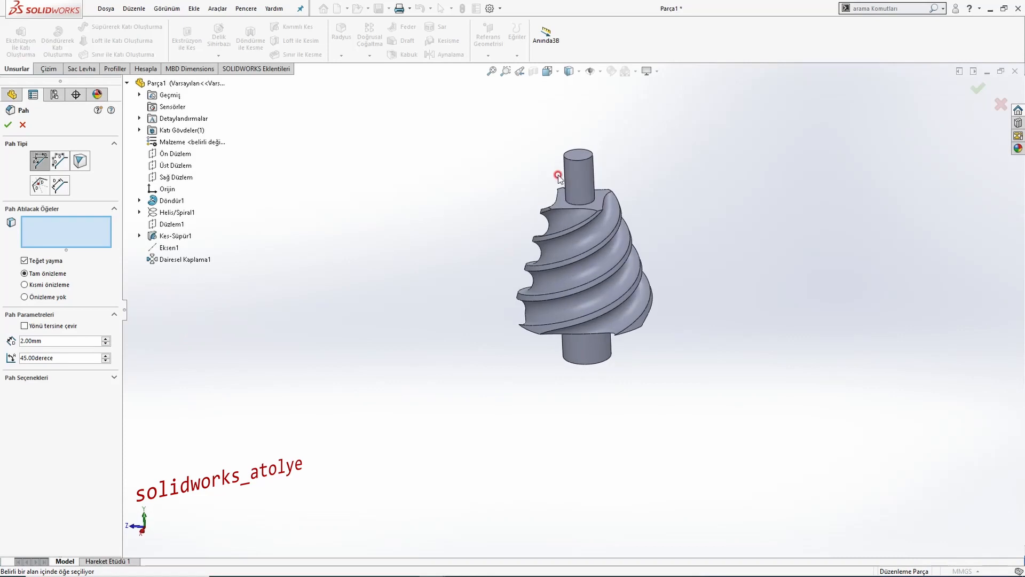
pyautogui.click(571, 160)
pyautogui.moveTo(570, 247); pyautogui.dragTo(558, 218, button='middle')
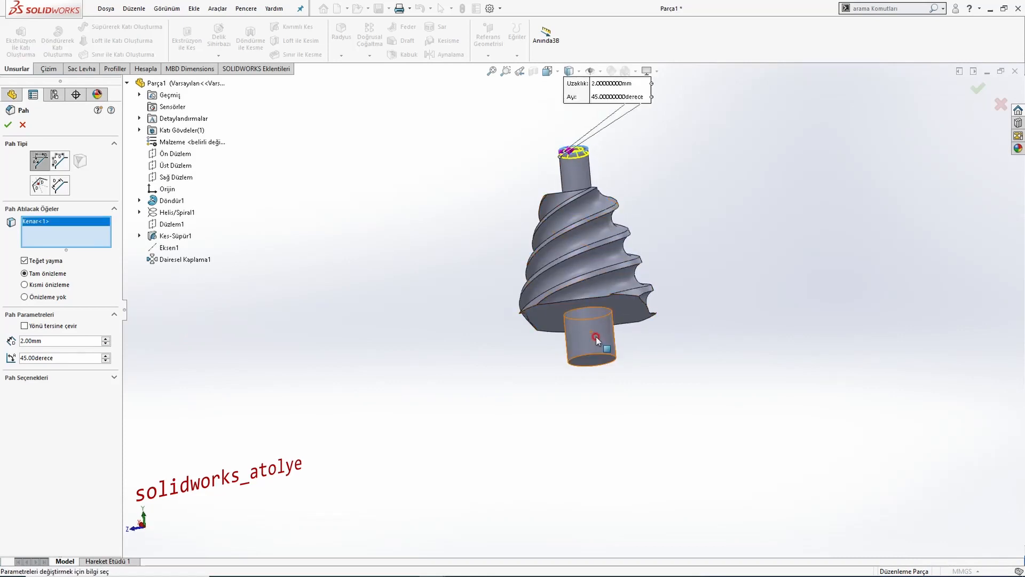
pyautogui.click(597, 361)
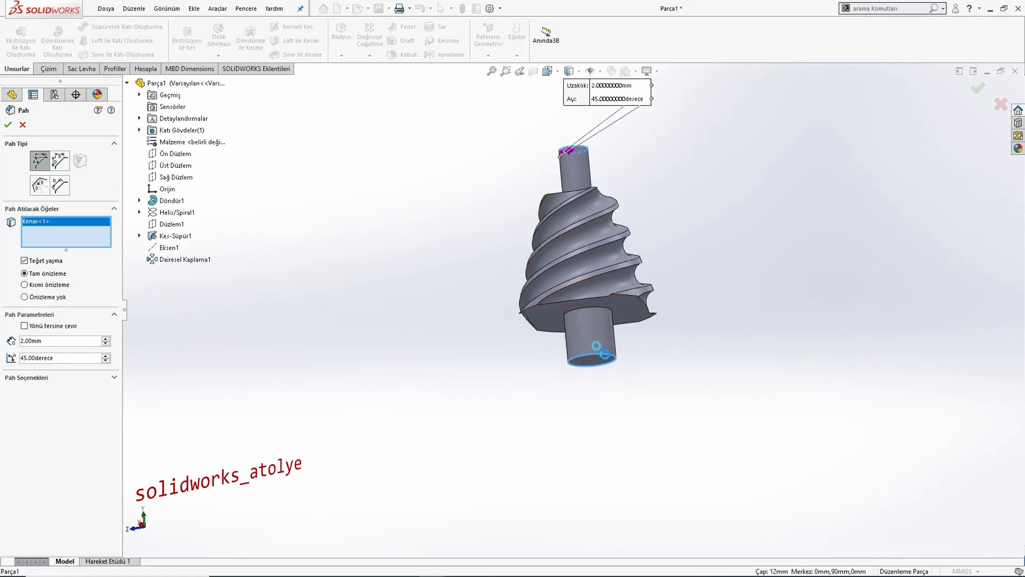
pyautogui.click(6, 126)
pyautogui.hotkey('ctrl', '4')
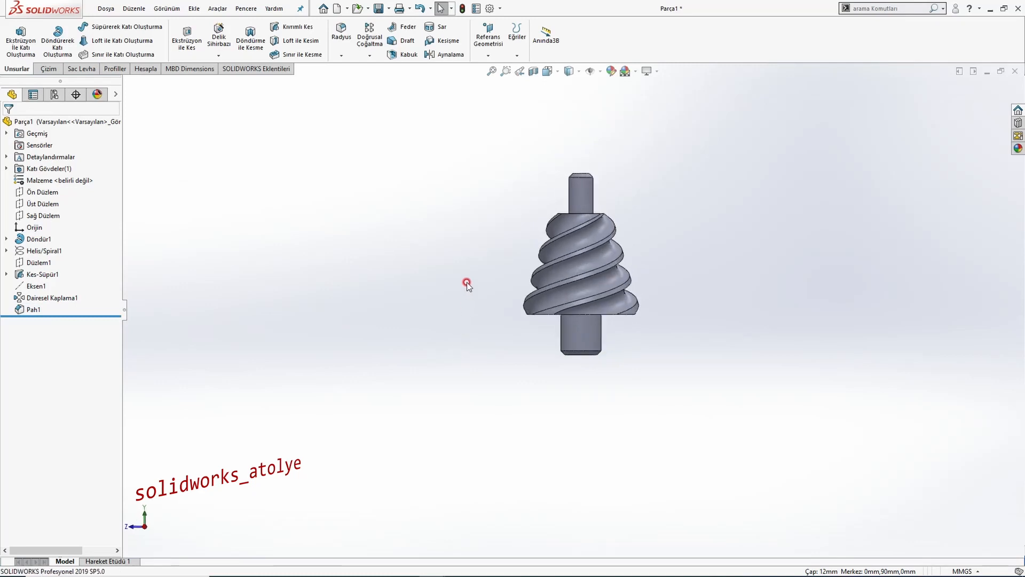
pyautogui.hotkey('ctrl', '7')
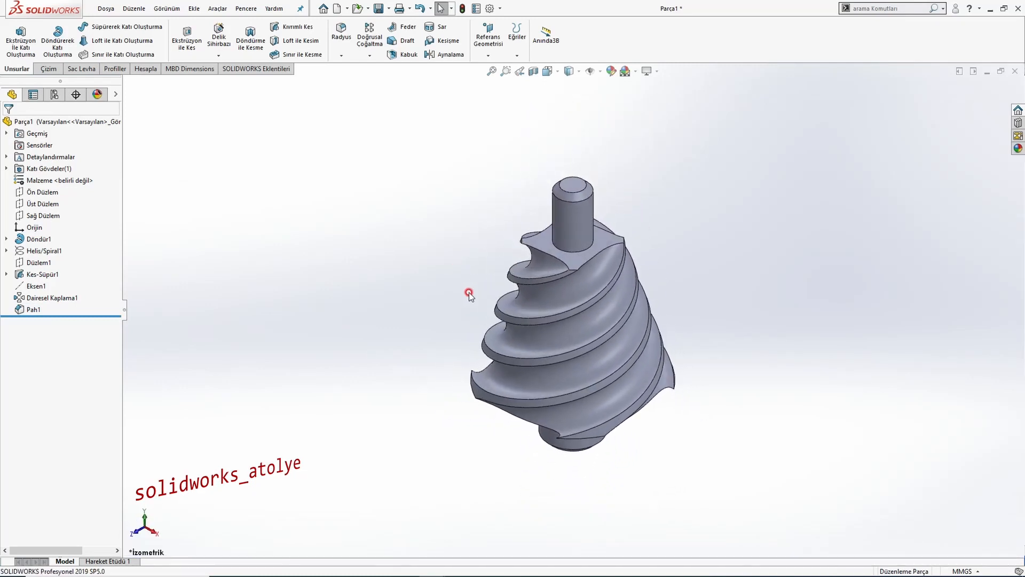
# Look up the material in the drawing and assign AISI 321 Tavlı Paslanmaz Çelik (SS) from the Çelik category to the part.
pyautogui.hotkey('alt', 'Tab')
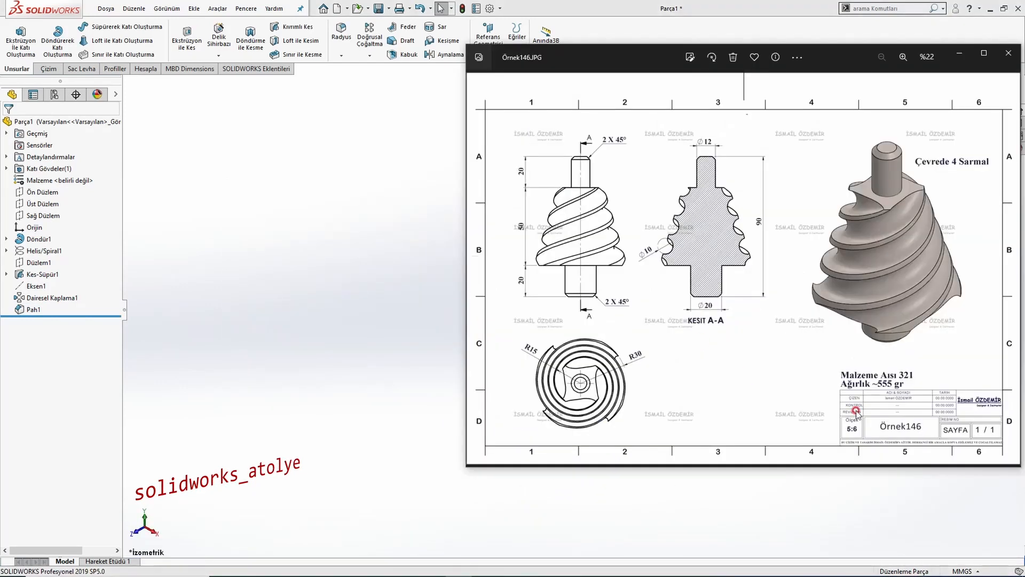
pyautogui.click(315, 290)
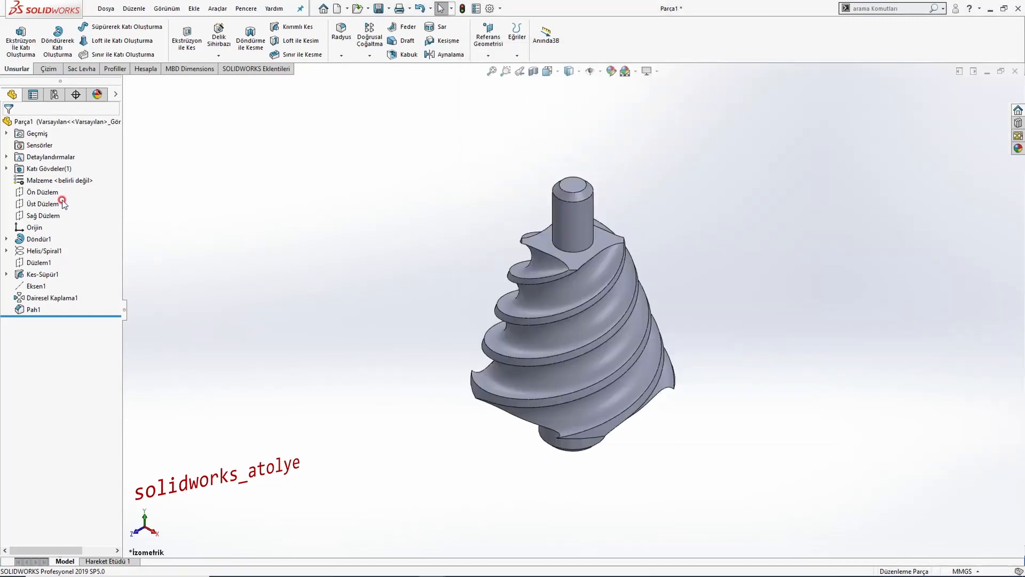
pyautogui.rightClick(39, 181)
pyautogui.click(43, 189)
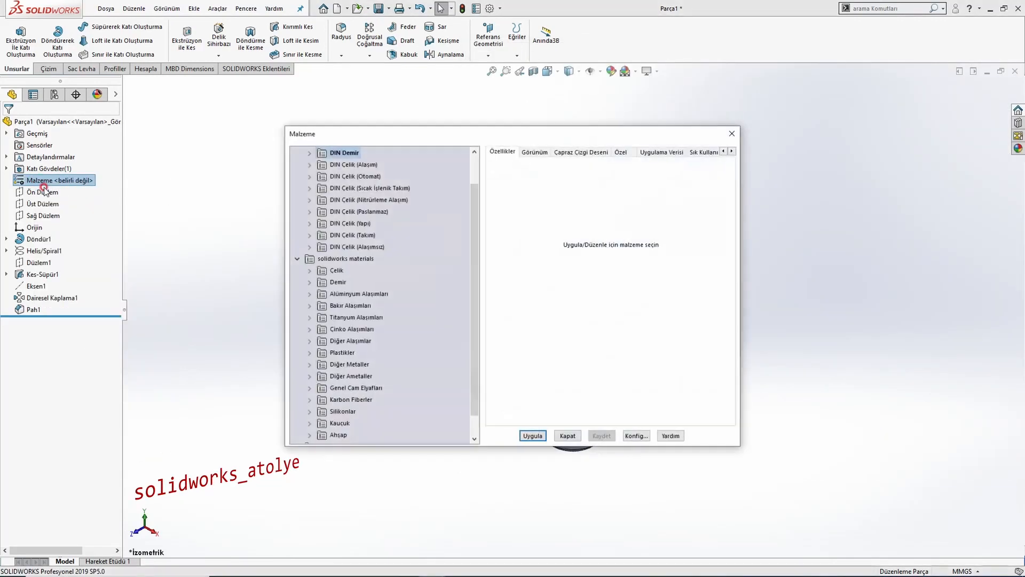
pyautogui.click(309, 271)
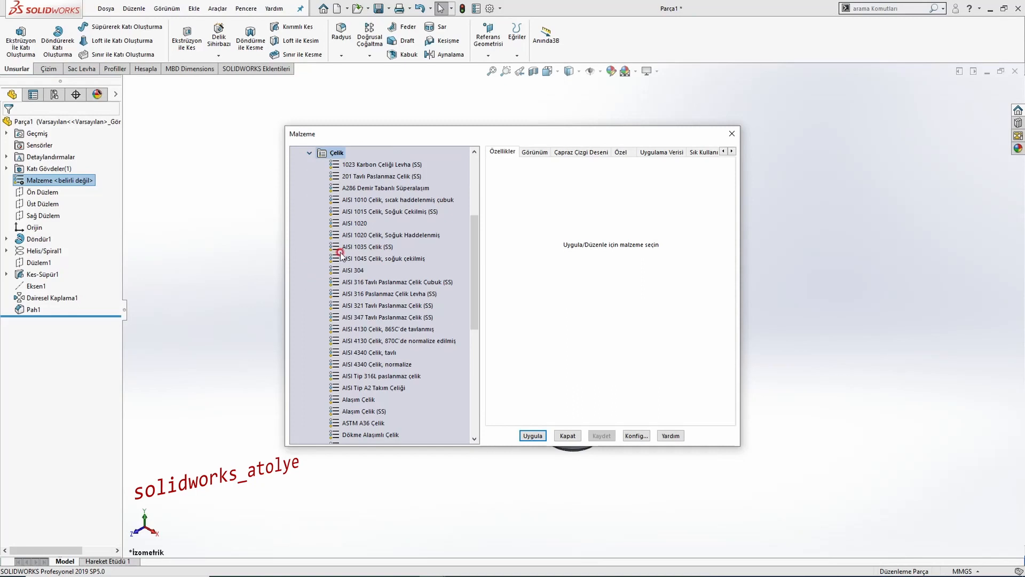
pyautogui.click(372, 306)
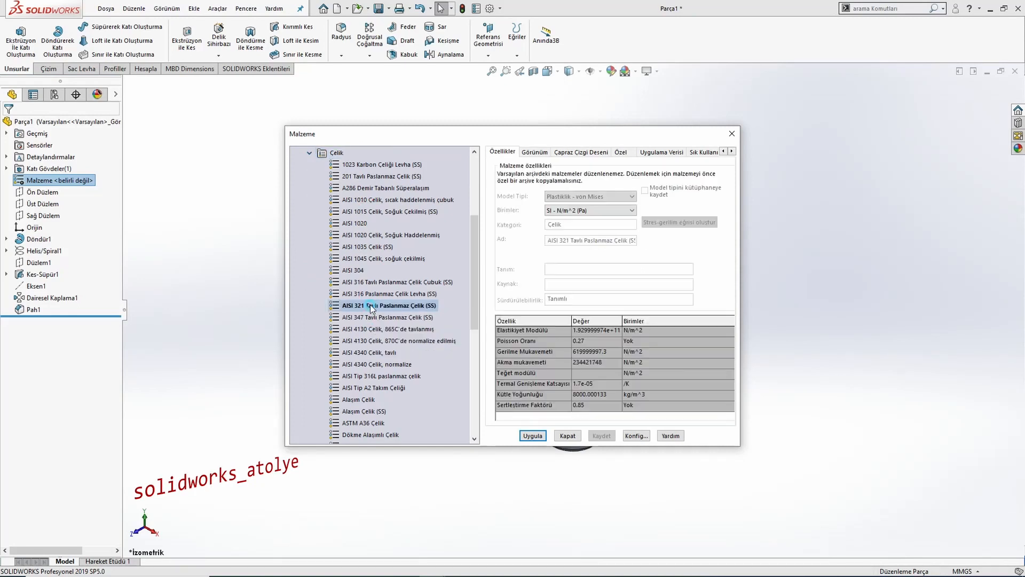
pyautogui.click(533, 434)
pyautogui.click(567, 436)
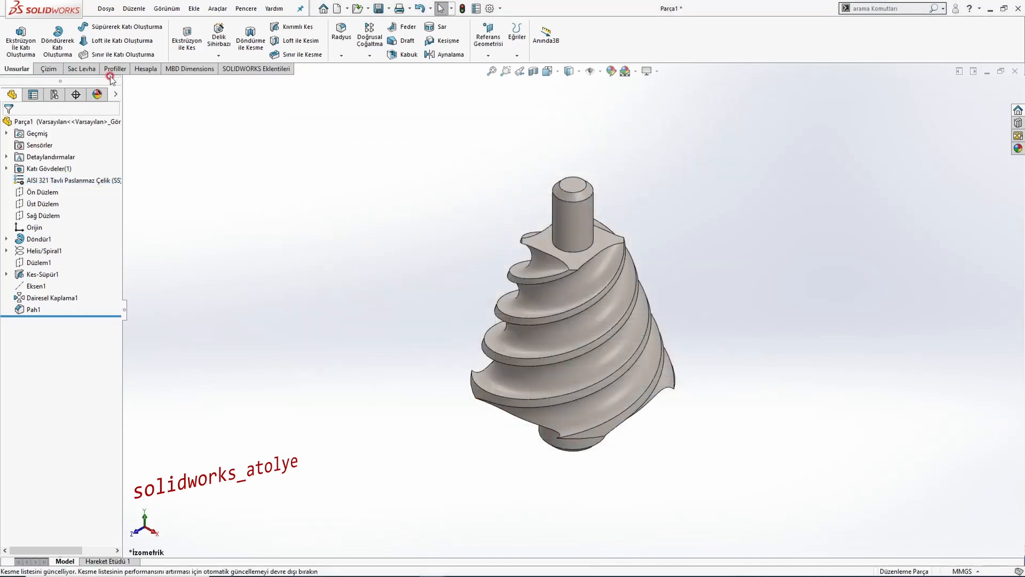
# Evaluate the part's mass properties and compare the mass with the weight given in drawing Örnek146.
pyautogui.click(146, 68)
pyautogui.click(139, 40)
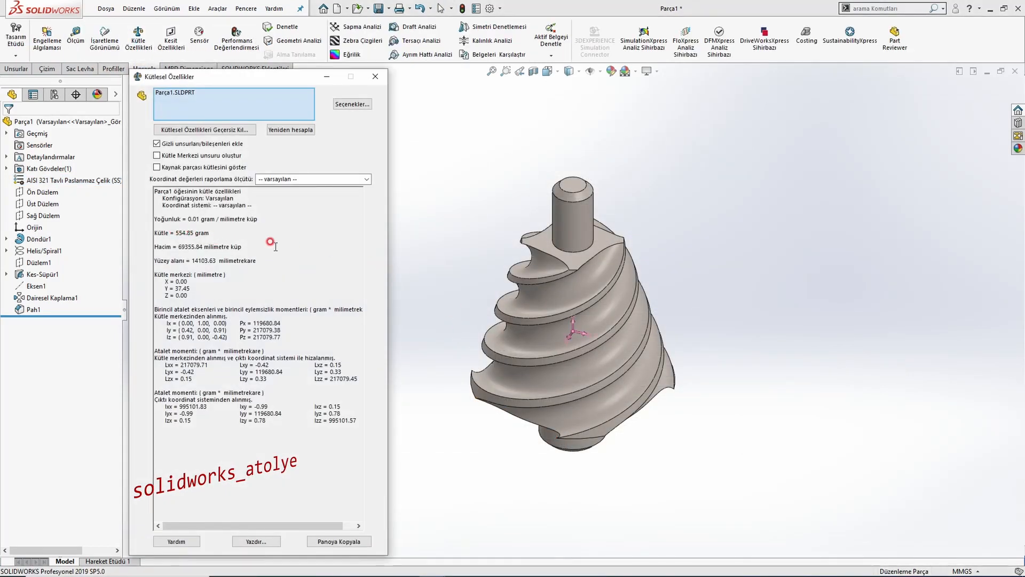
pyautogui.hotkey('alt', 'Tab')
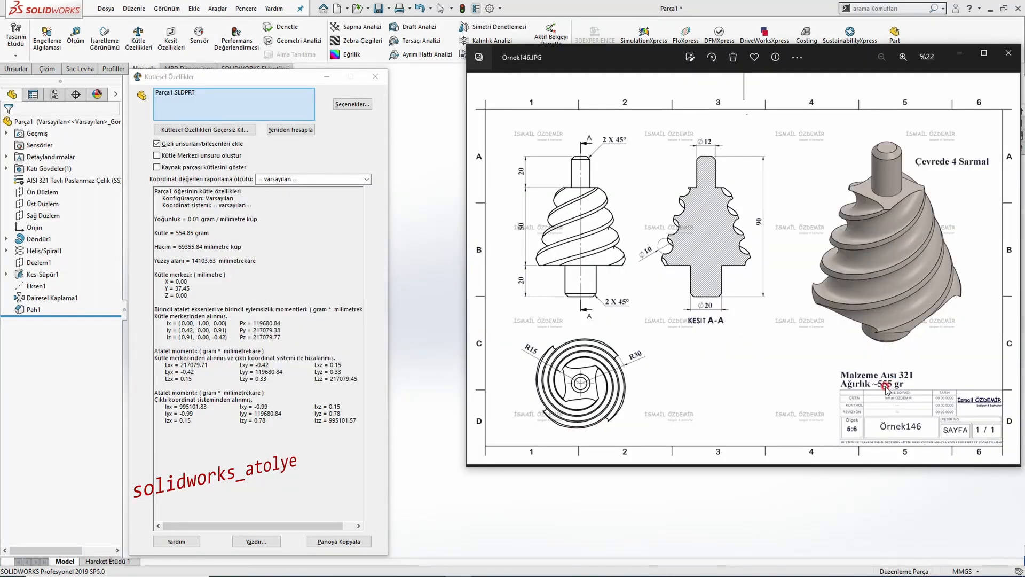
pyautogui.click(406, 122)
pyautogui.click(376, 77)
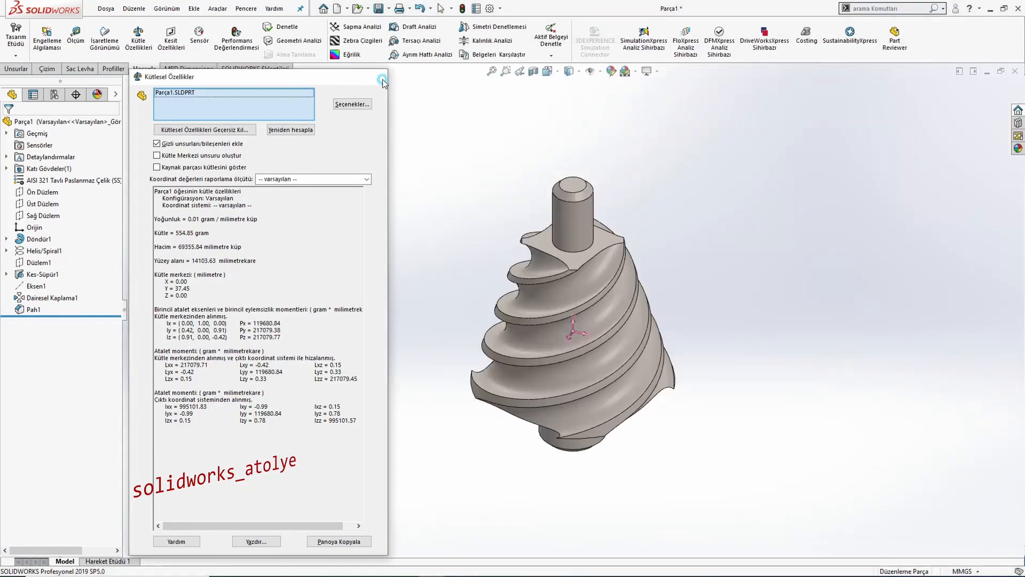